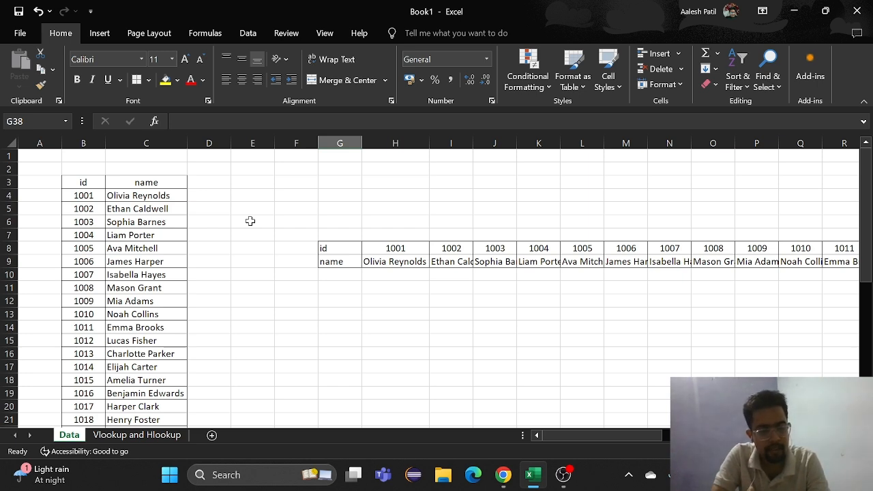
Step: Add filters to the id and name headers on the Vlookup and Hlookup sheet and sort the ids from largest to smallest
click(158, 436)
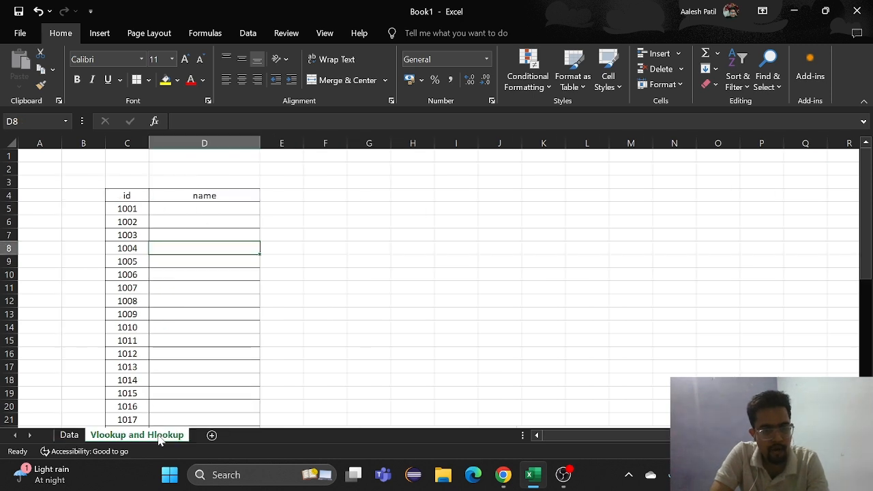
click(129, 197)
drag(130, 197, 205, 196)
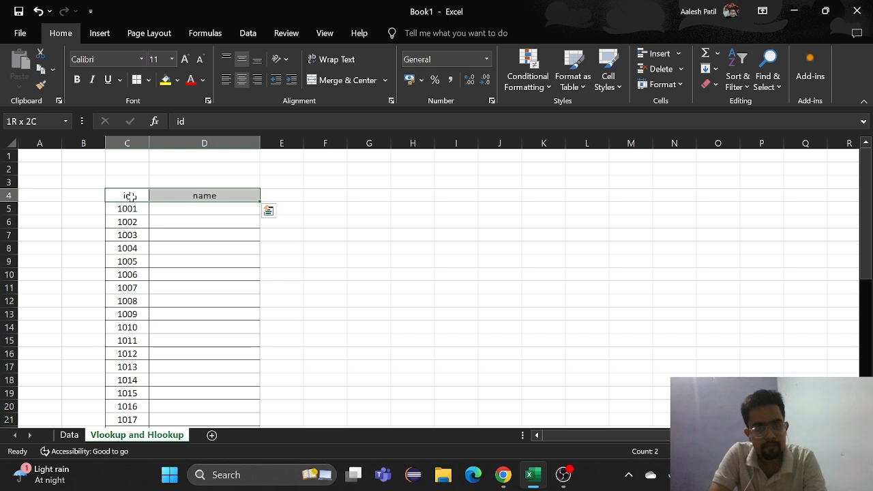
click(739, 84)
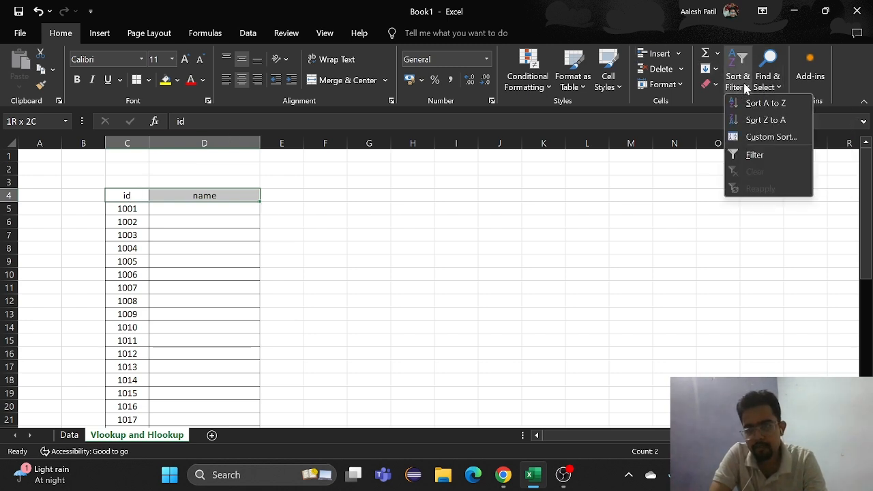
click(754, 156)
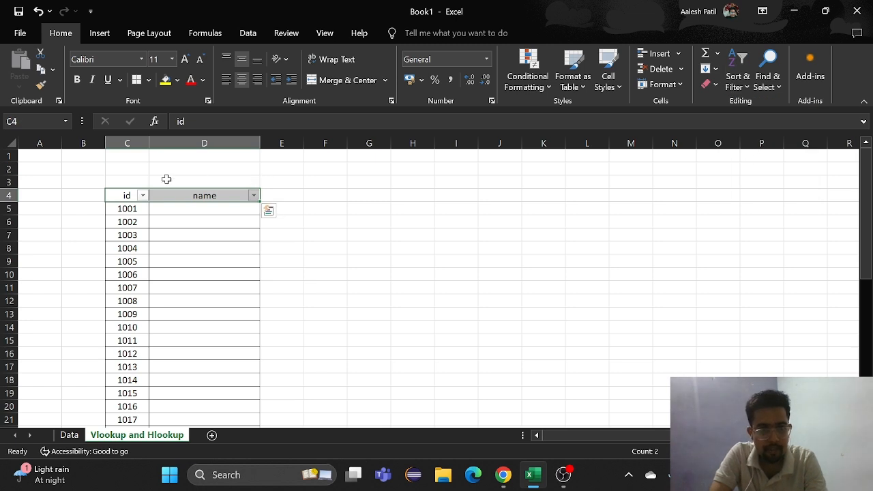
click(144, 196)
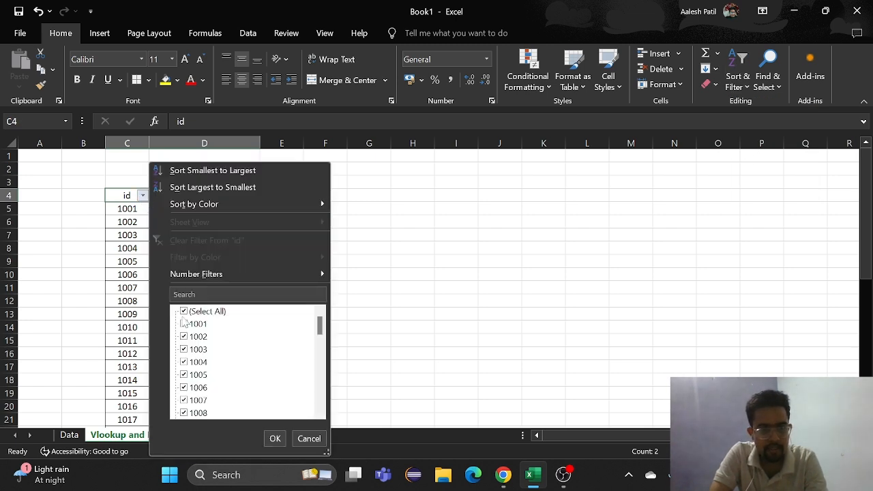
click(253, 190)
click(133, 210)
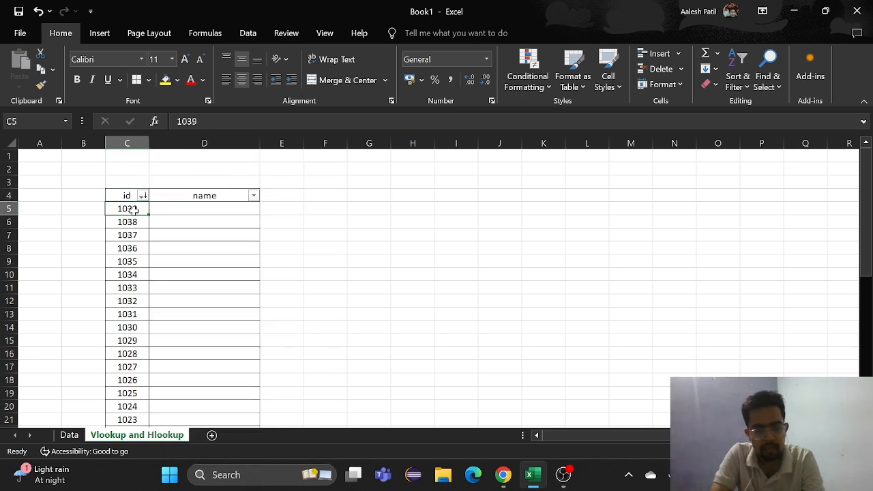
key(ctrl+shift+Down)
key(ctrl+c)
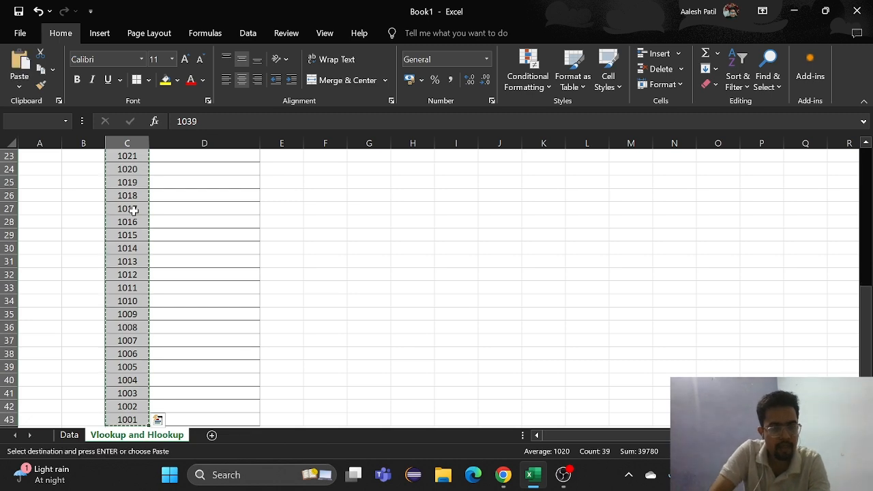
scroll(133, 210, up, 7)
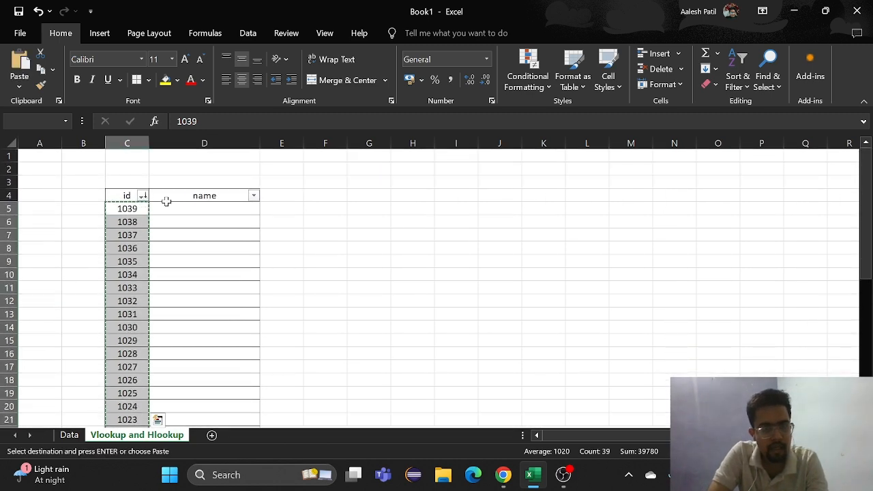
Step: Remove the filters from the id and name header row
click(742, 84)
click(775, 151)
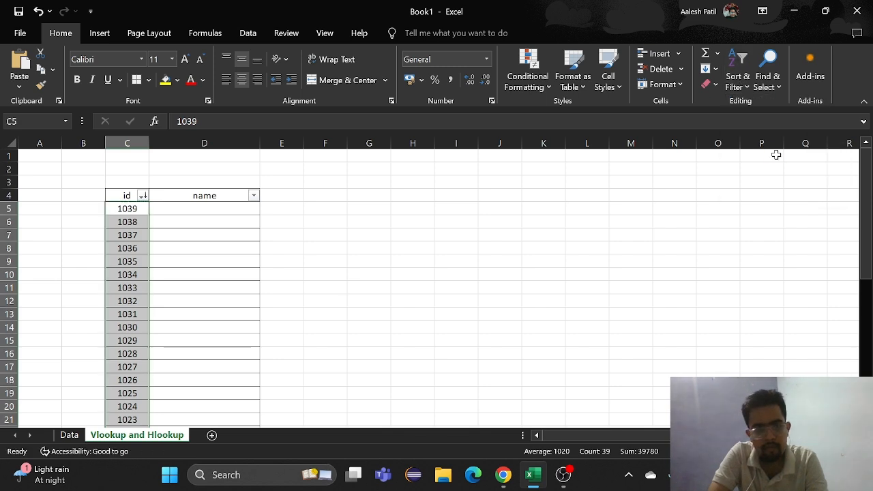
click(193, 235)
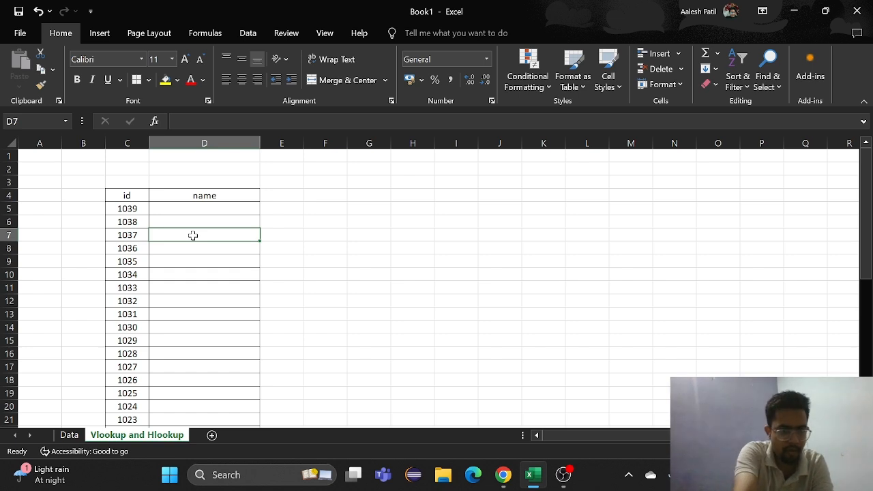
Step: Look through the sorted id list on the Vlookup and Hlookup sheet down to its last row
click(381, 232)
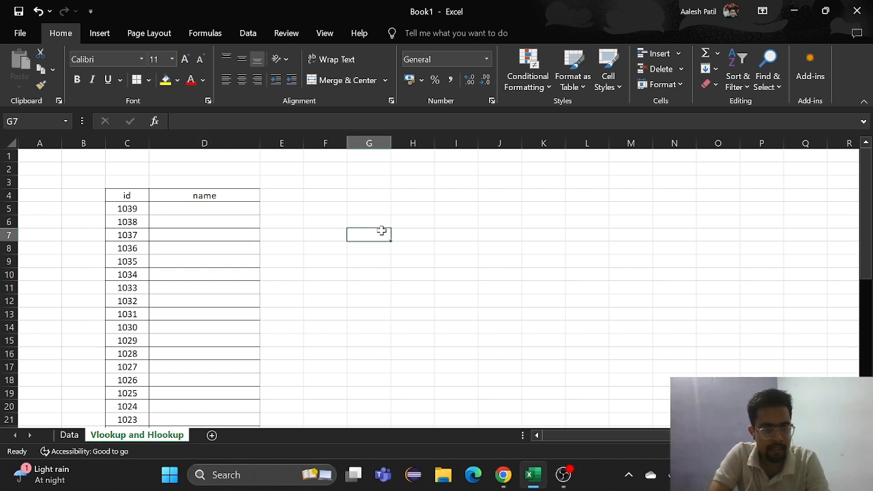
scroll(382, 231, down, 1)
scroll(157, 222, up, 1)
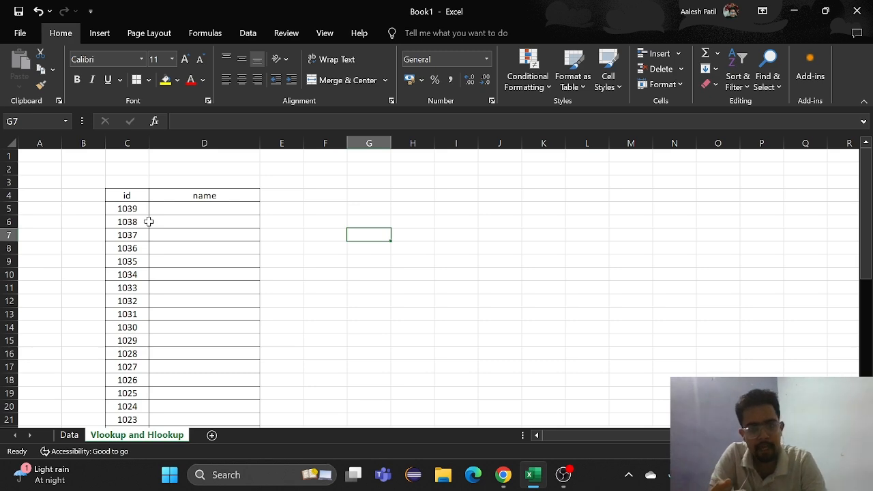
scroll(149, 221, down, 15)
scroll(149, 221, up, 9)
scroll(148, 222, down, 3)
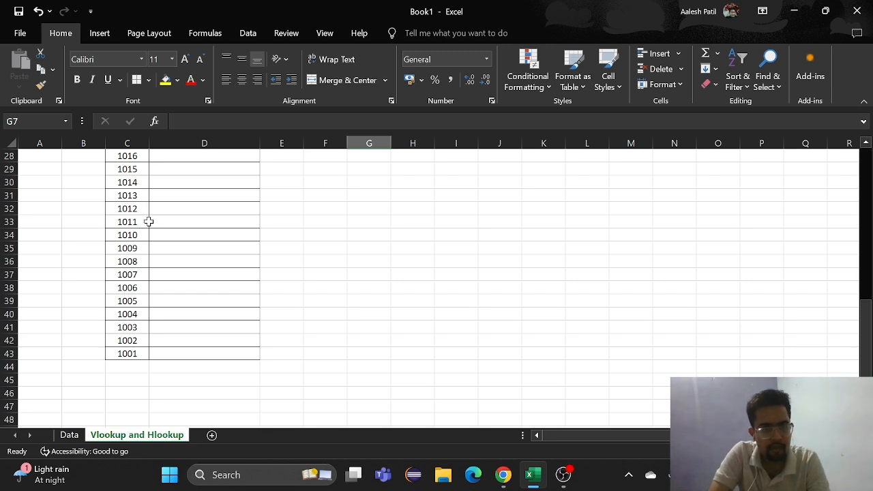
scroll(149, 222, up, 9)
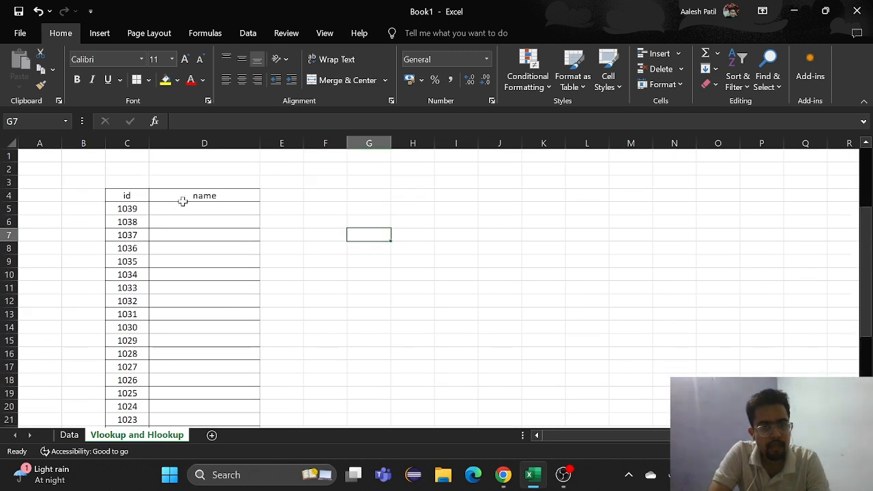
Step: Compare the empty name column on the Vlookup and Hlookup sheet with the id and name tables on the Data sheet
click(197, 211)
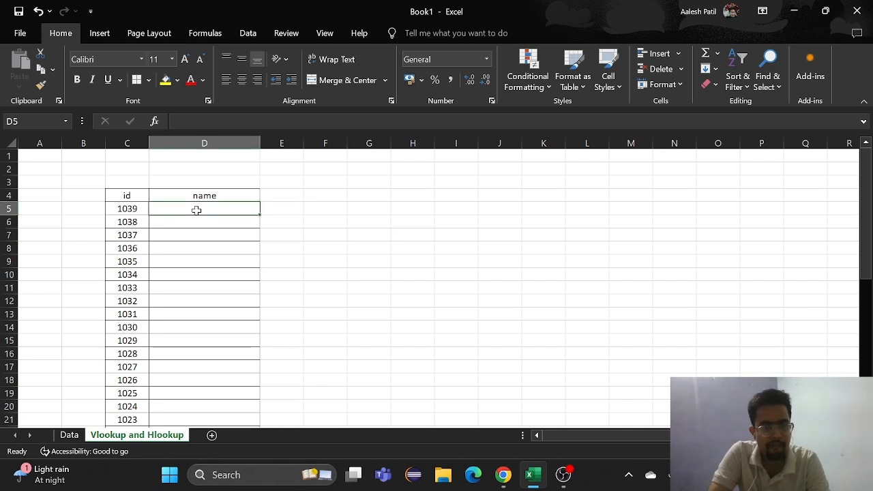
click(67, 439)
click(277, 266)
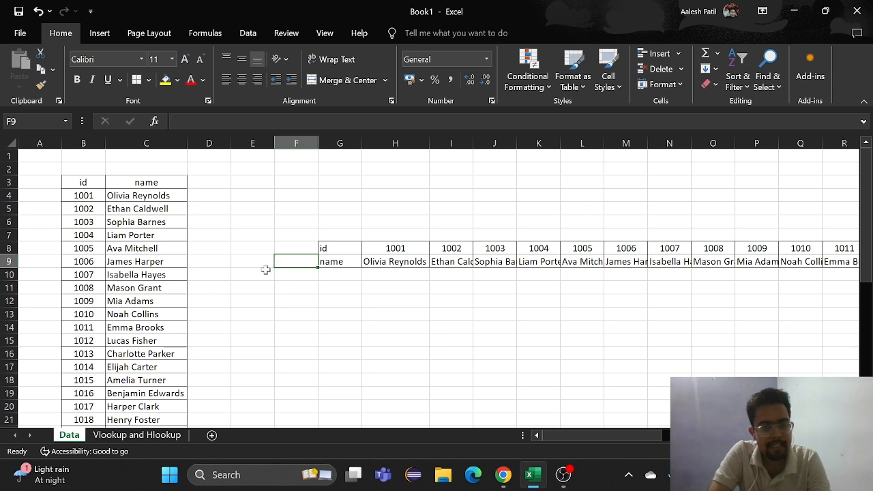
click(154, 437)
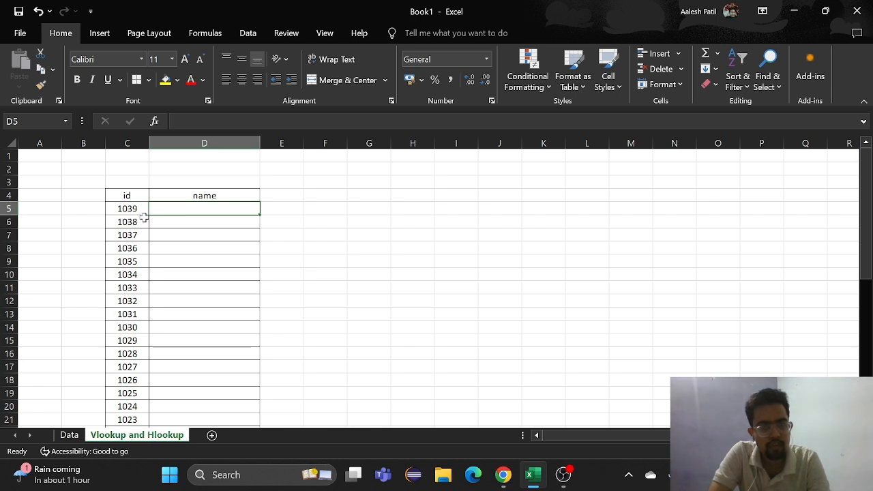
double_click(200, 208)
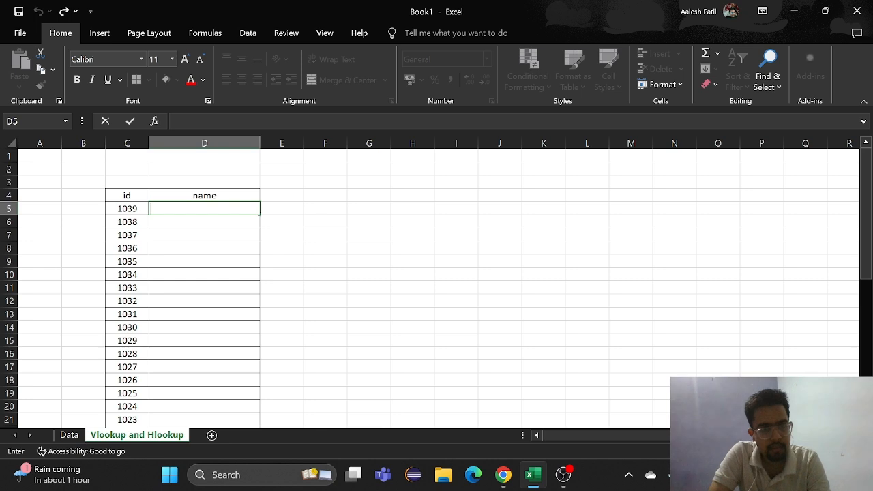
click(69, 435)
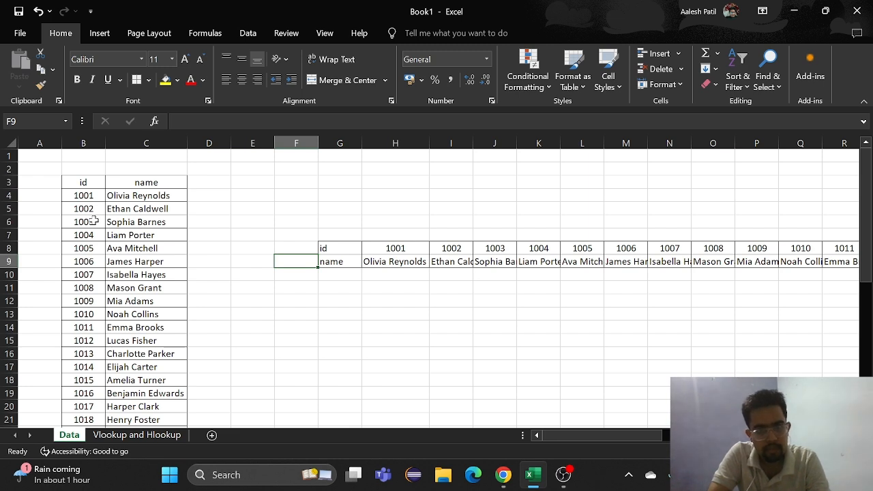
click(237, 209)
click(253, 249)
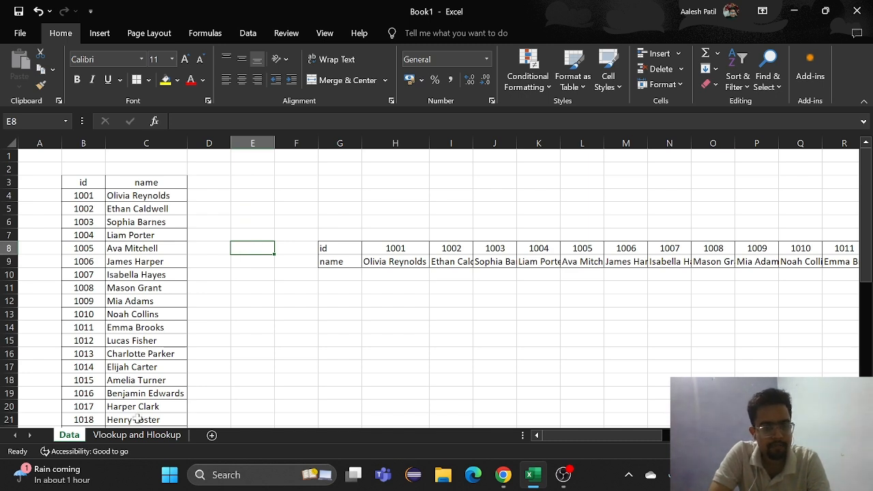
Step: Begin a VLOOKUP formula in cell D5 of the Vlookup and Hlookup sheet, with the function name spelled correctly
click(150, 437)
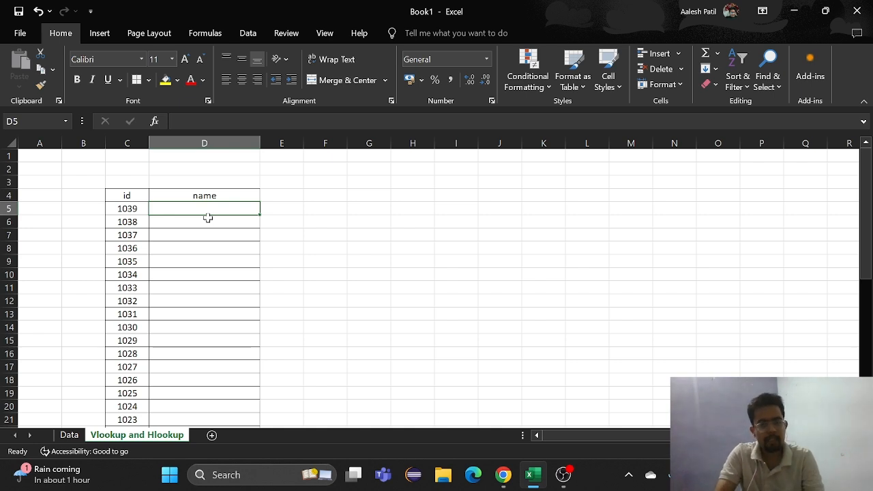
text(=)
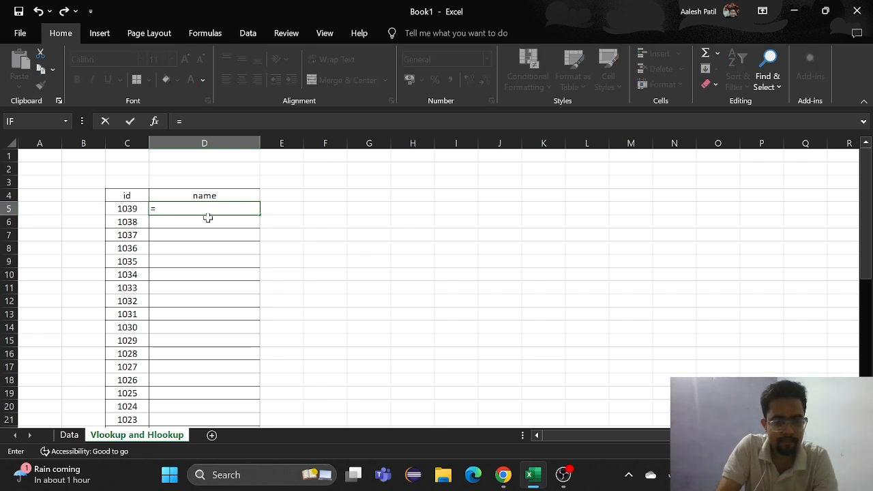
text(v)
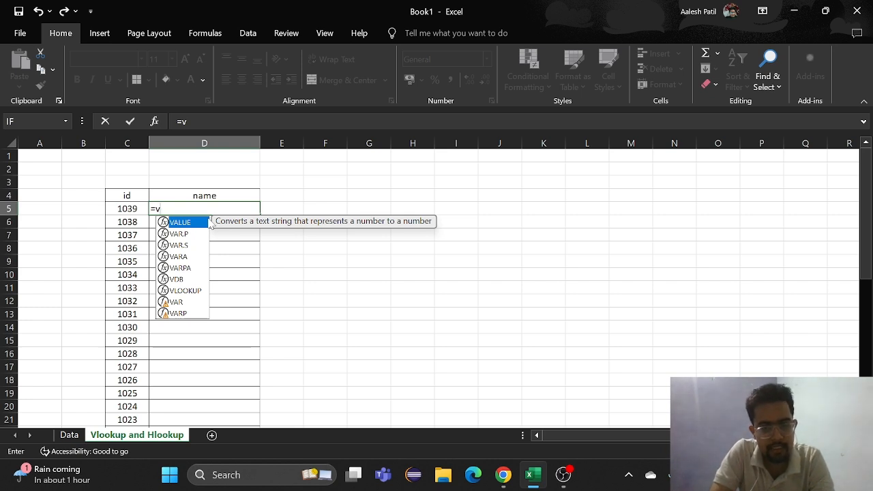
text(l)
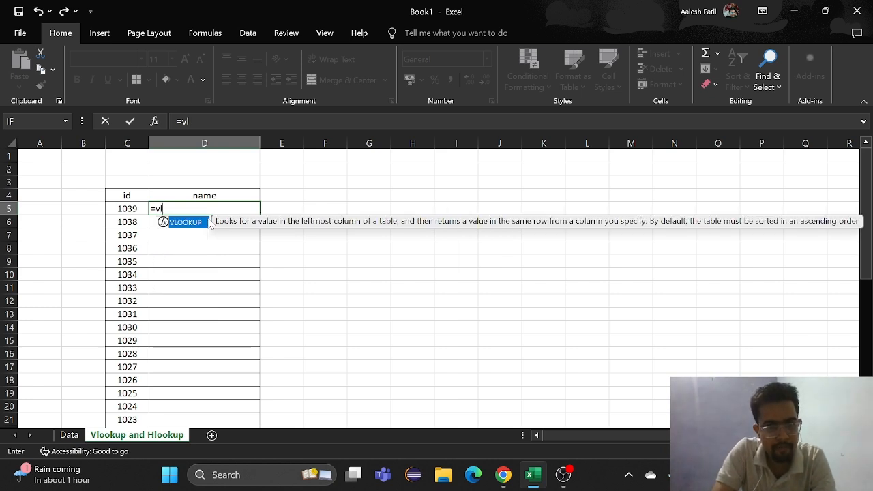
text(oo)
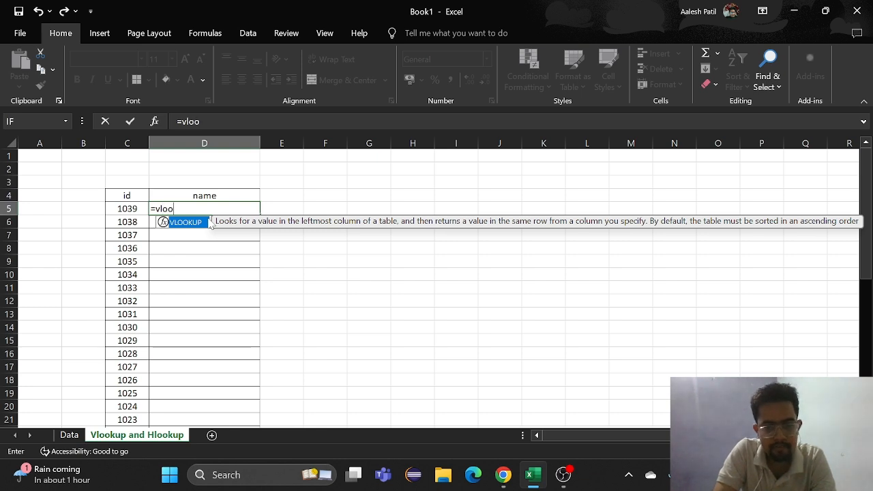
text(pup)
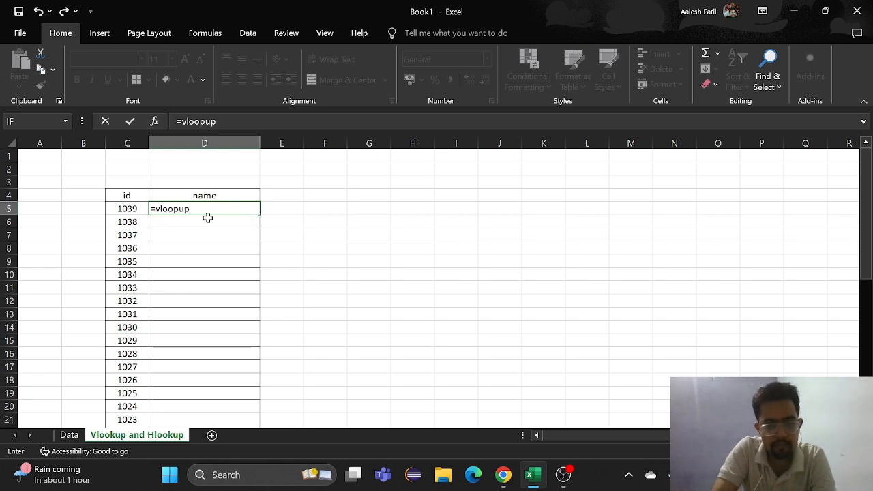
text(()
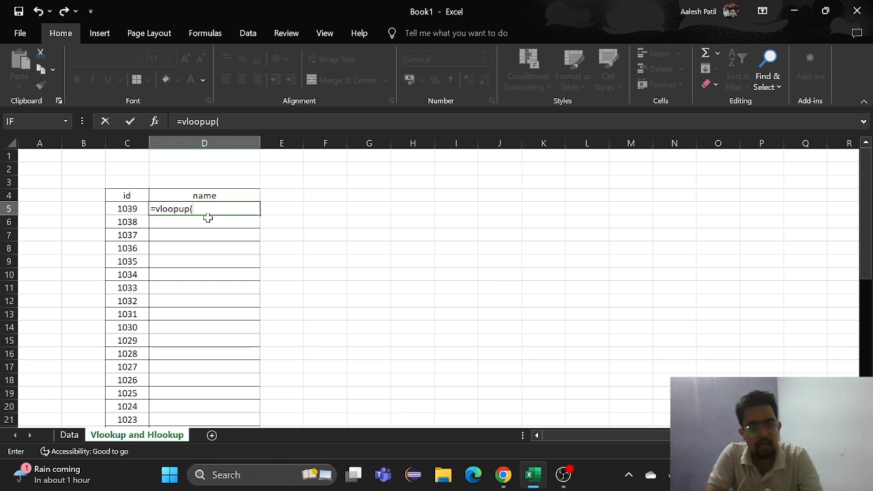
key(Left)
key(Left)
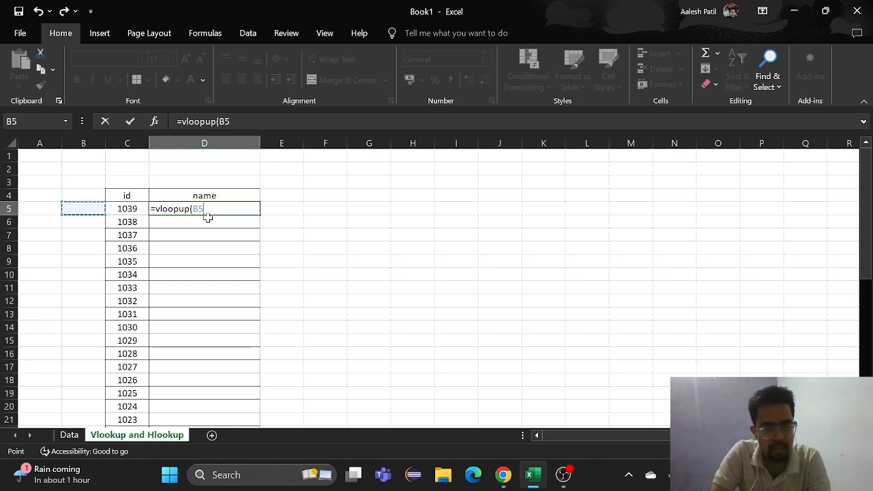
click(179, 209)
key(BackSpace)
text(k)
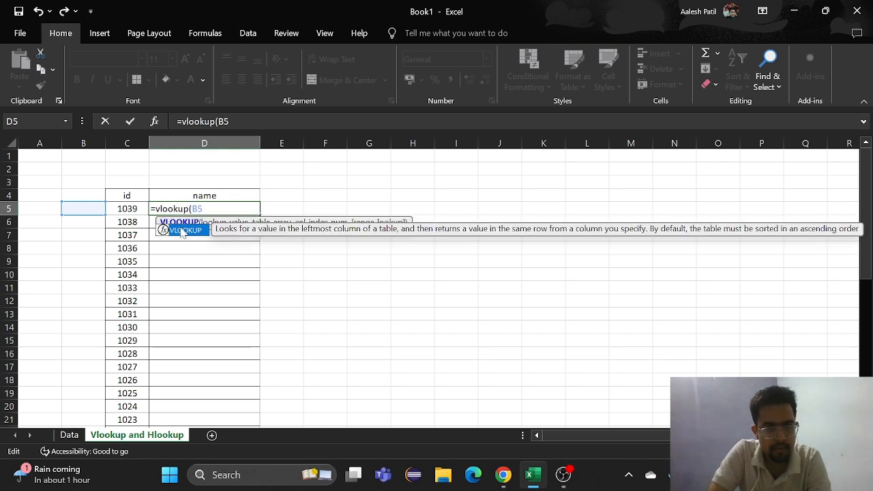
Step: Replace the B5 reference in the VLOOKUP formula with the first id cell, C5, as the lookup value
key(End)
key(BackSpace)
key(BackSpace)
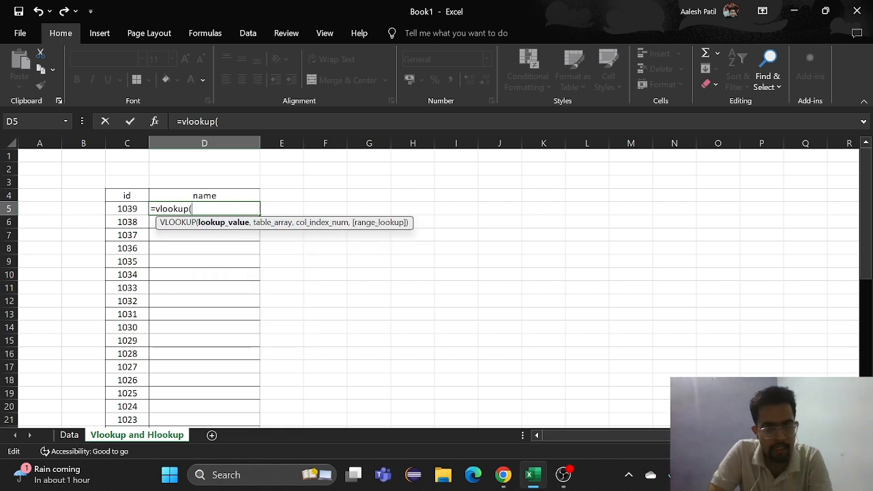
click(132, 208)
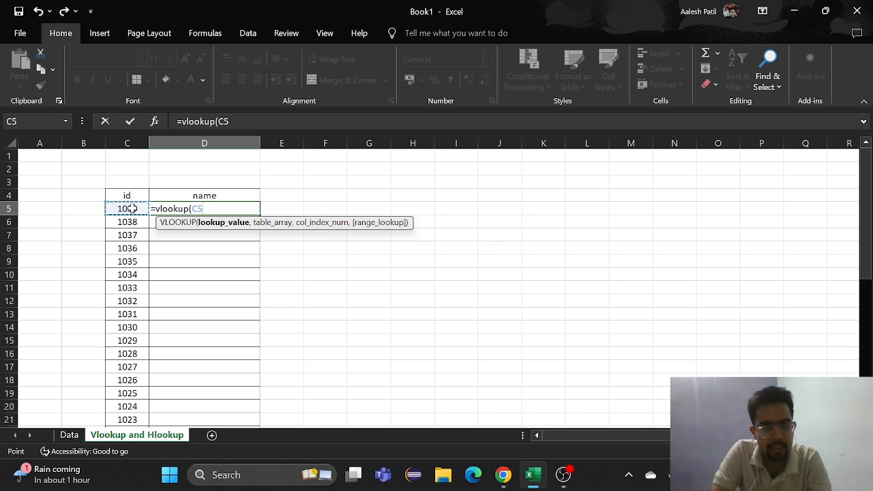
text(,)
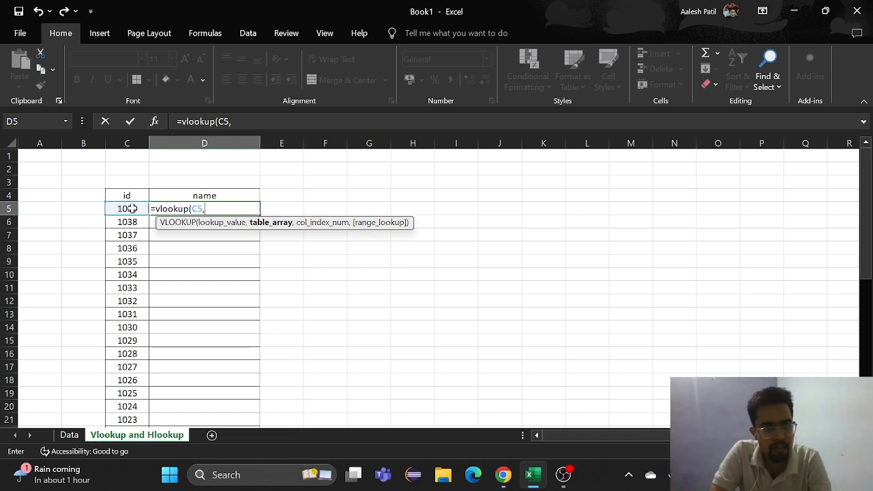
Step: Set the VLOOKUP table array to the vertical id and name table on the Data sheet, range B4:C42
click(69, 436)
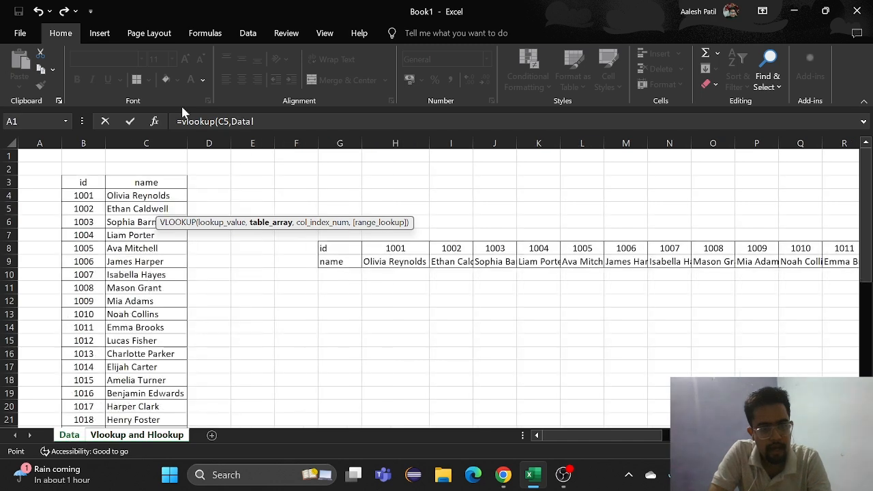
drag(90, 196, 164, 196)
key(ctrl+shift+Down)
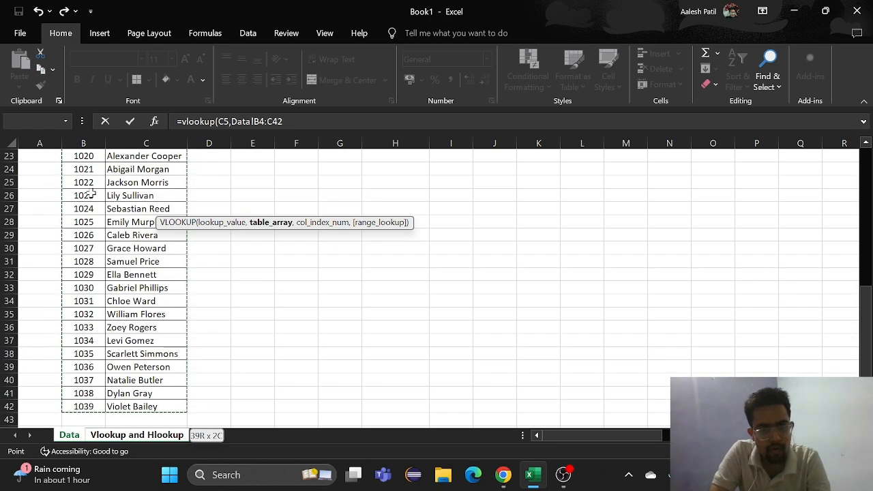
text(,)
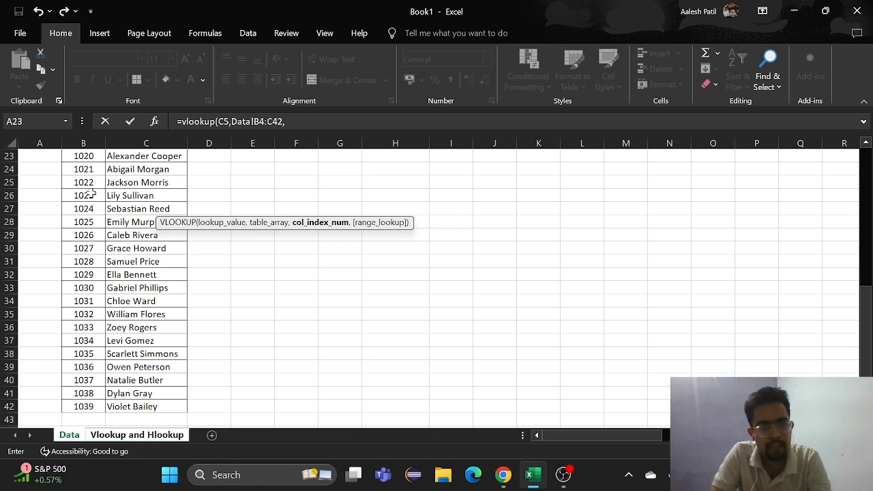
Step: Complete the VLOOKUP formula with column index 2 and FALSE for an exact match, and enter it in D5
click(286, 122)
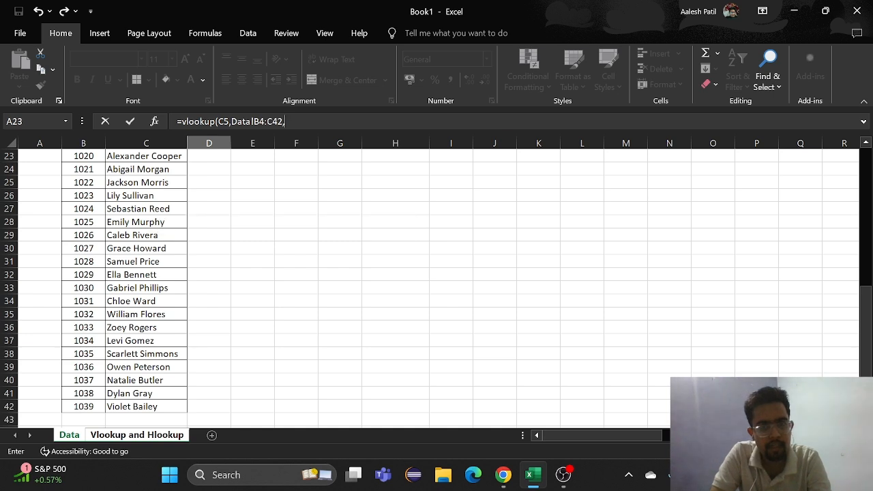
text(2)
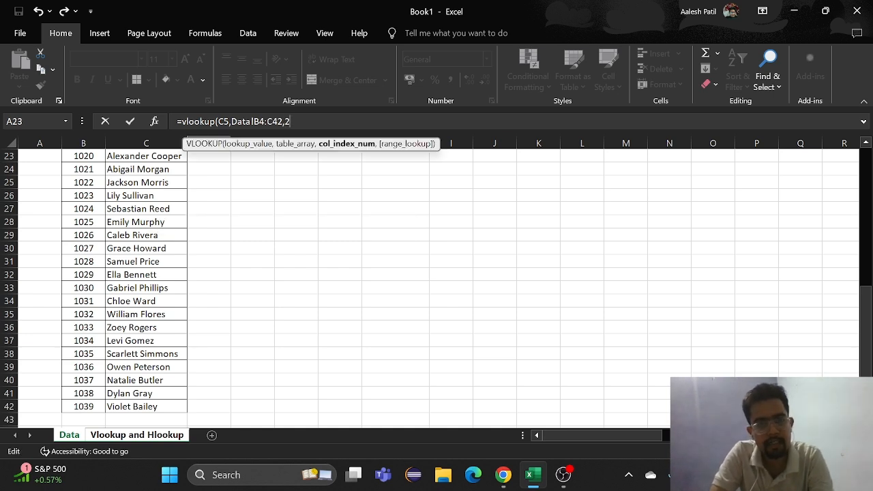
text(,)
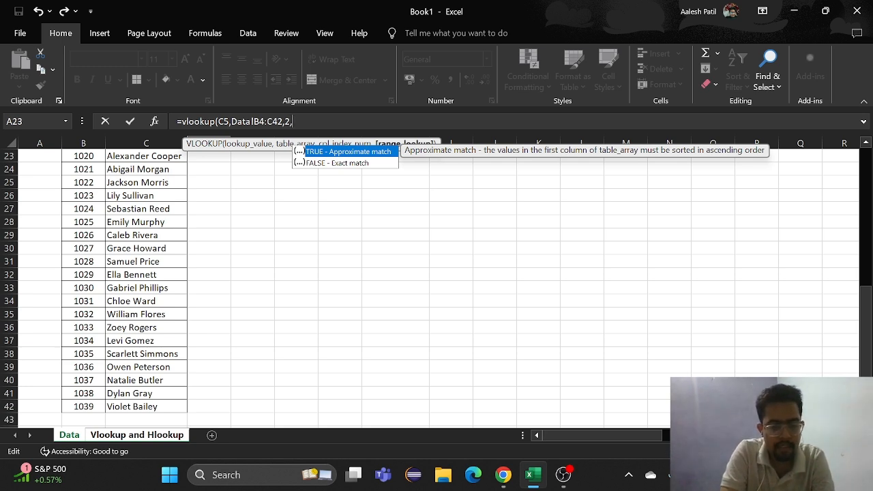
text(F)
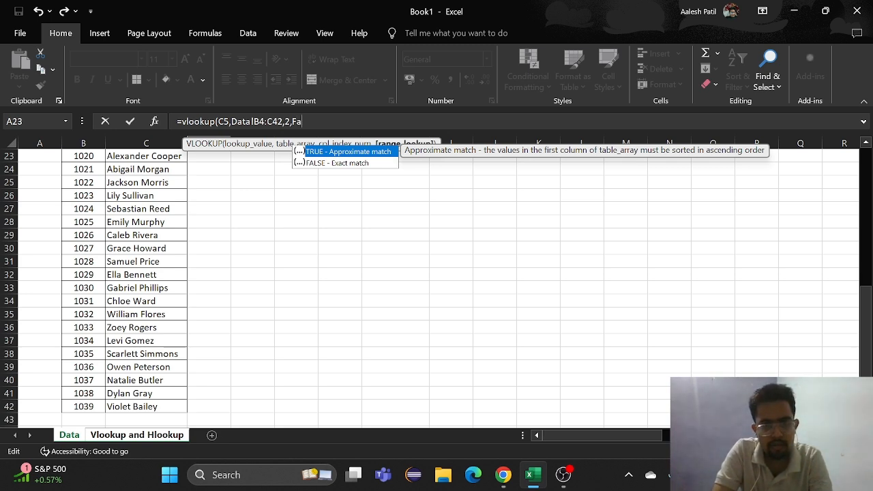
text(A)
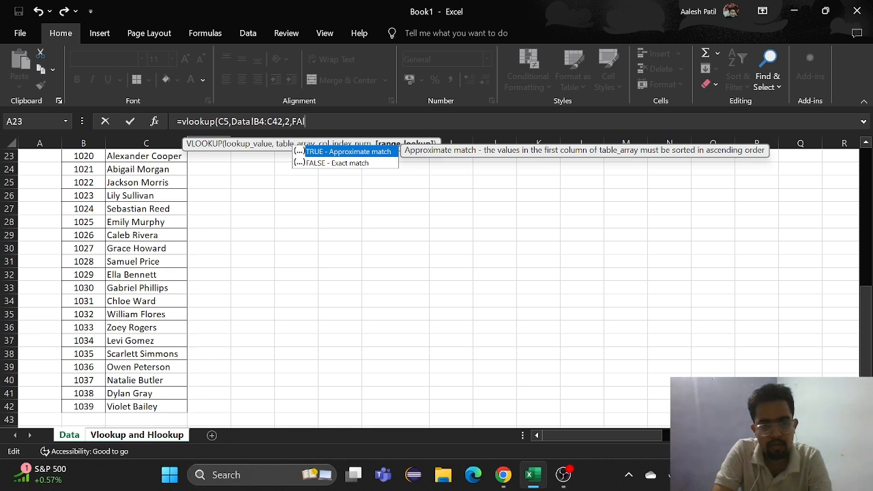
text(LSE)
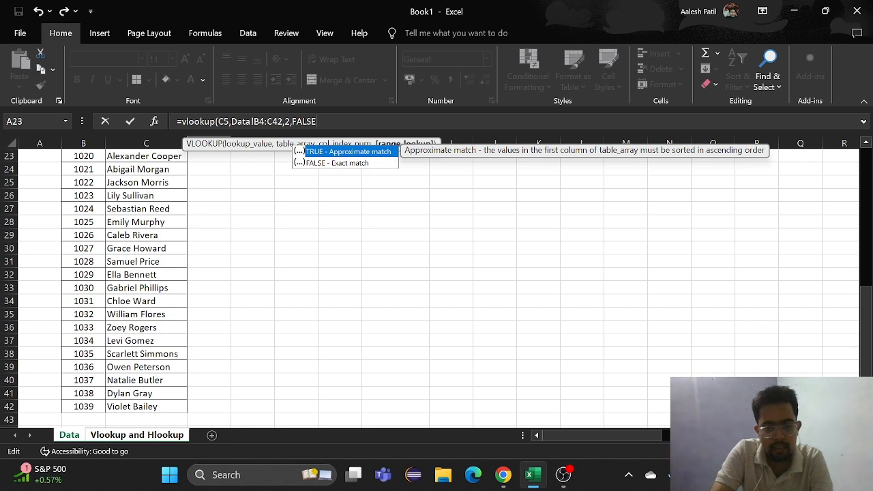
text())
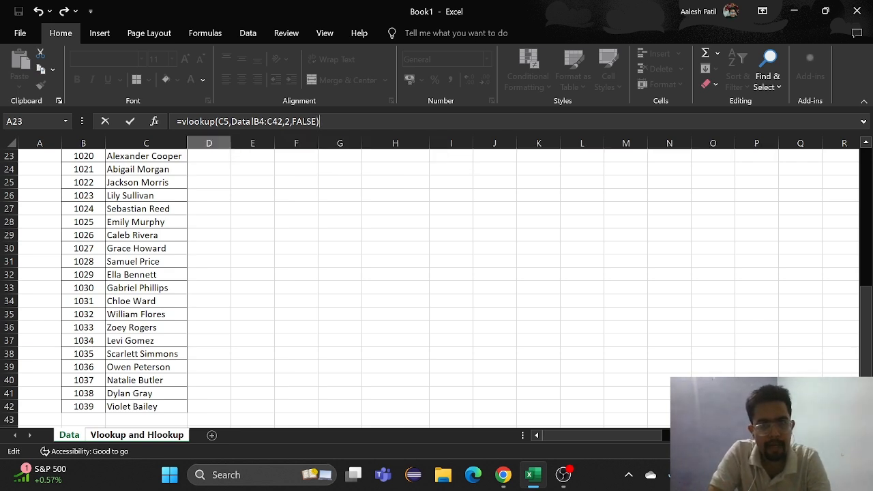
key(Return)
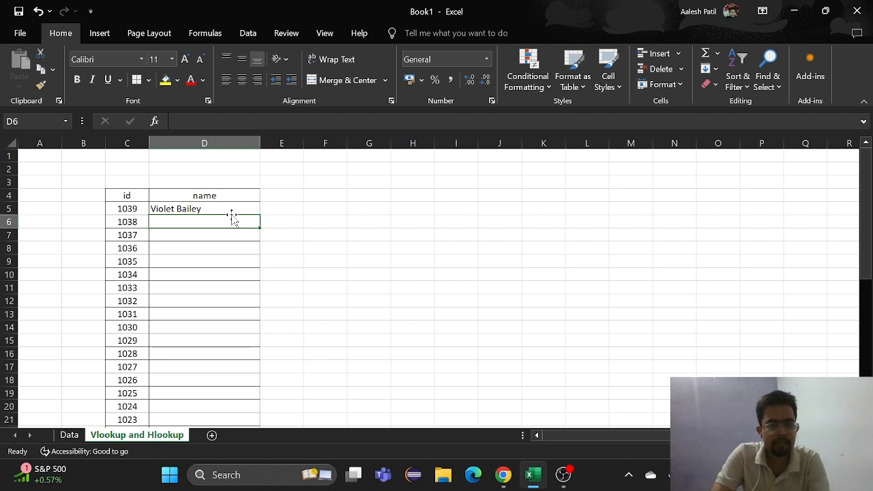
Step: Make the table array in the D5 VLOOKUP formula absolute, as Data!$B$4:$C$42
click(232, 208)
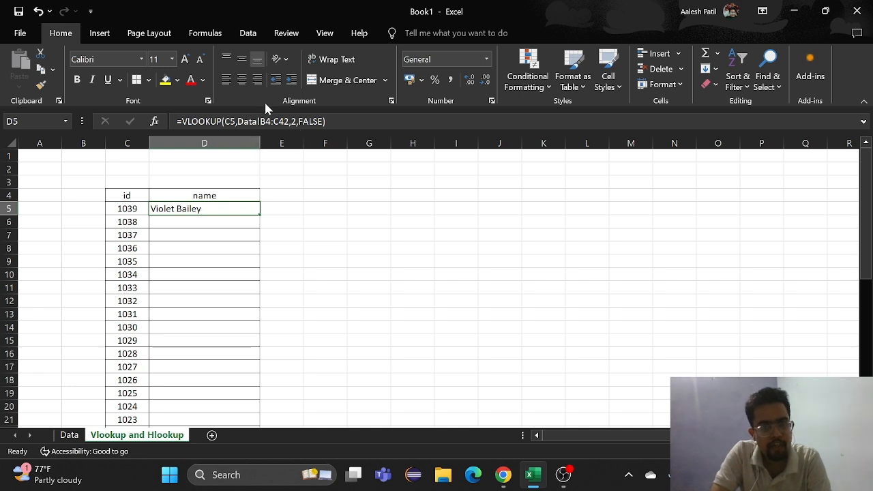
click(260, 121)
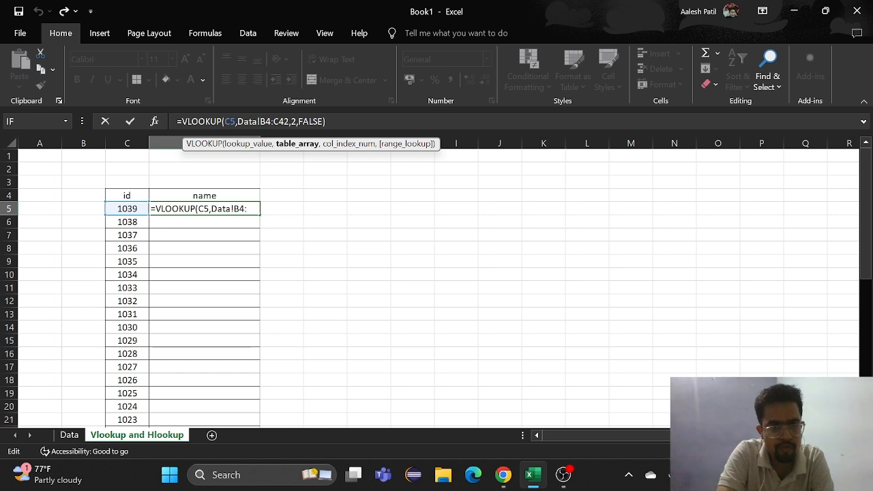
text($B)
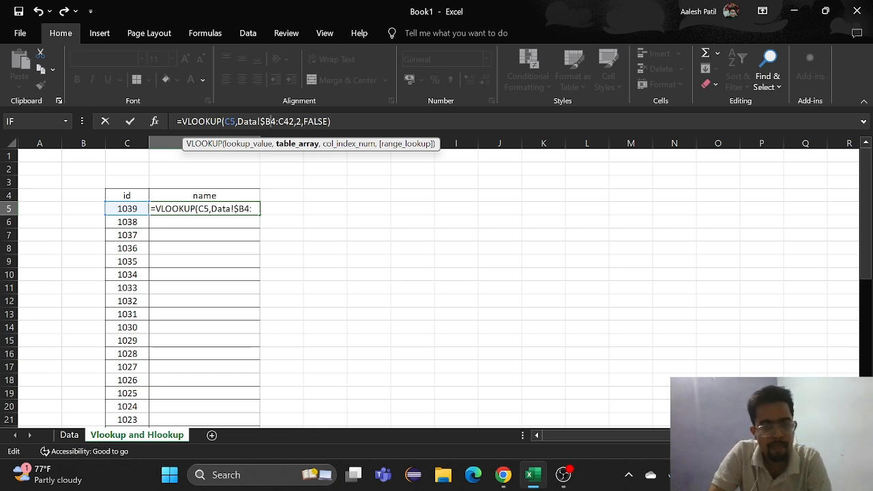
text($)
key(Right)
key(Right)
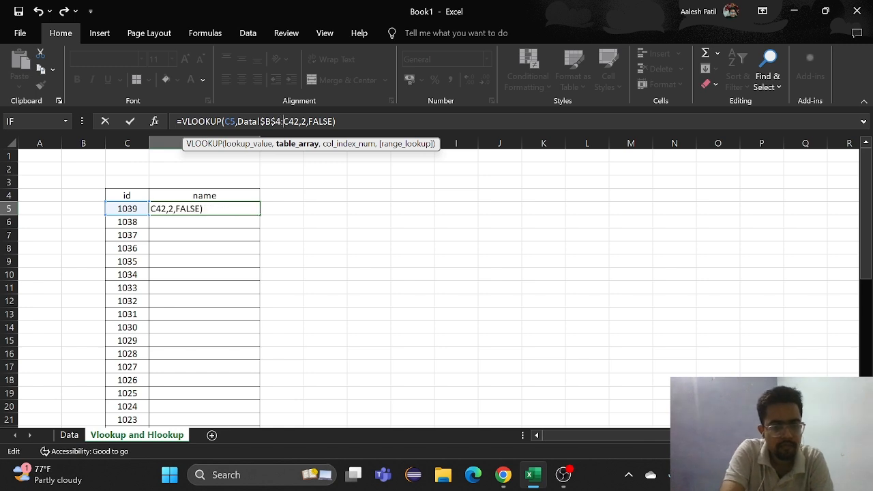
text($)
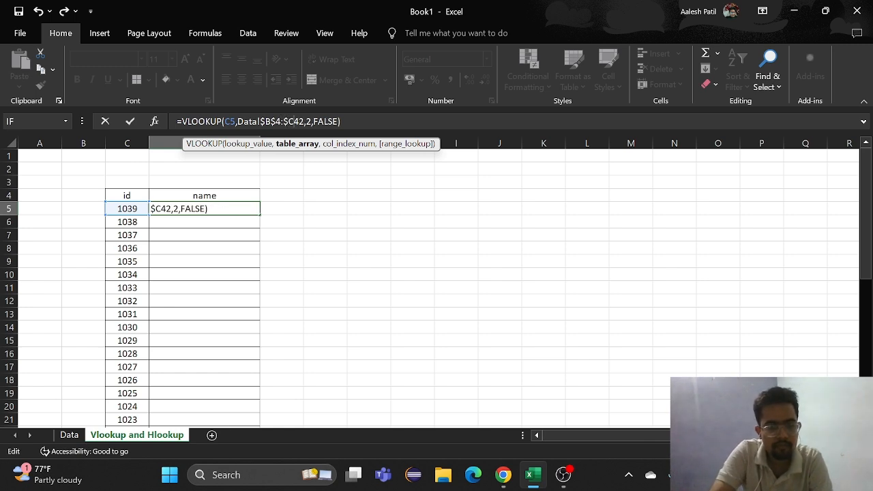
key(Right)
text($)
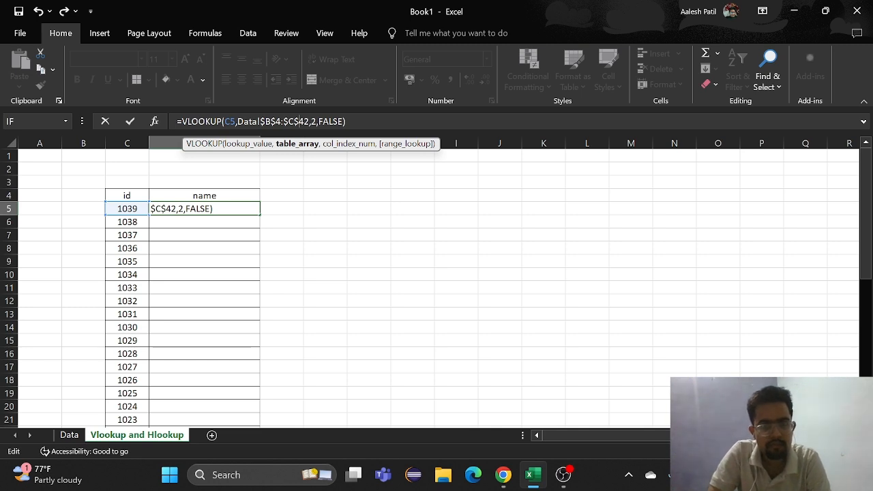
key(Right)
key(Right)
key(Right)
key(Right)
key(Right)
key(Right)
key(Right)
key(Right)
key(Right)
key(Right)
key(Right)
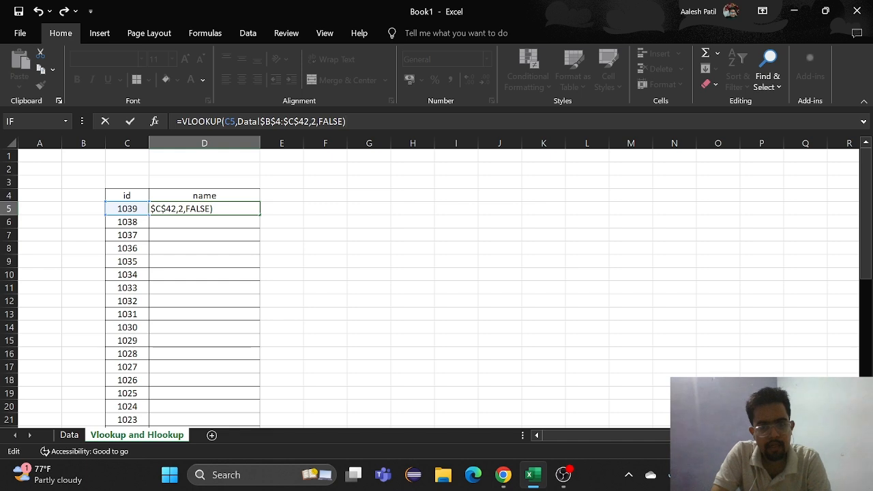
key(Return)
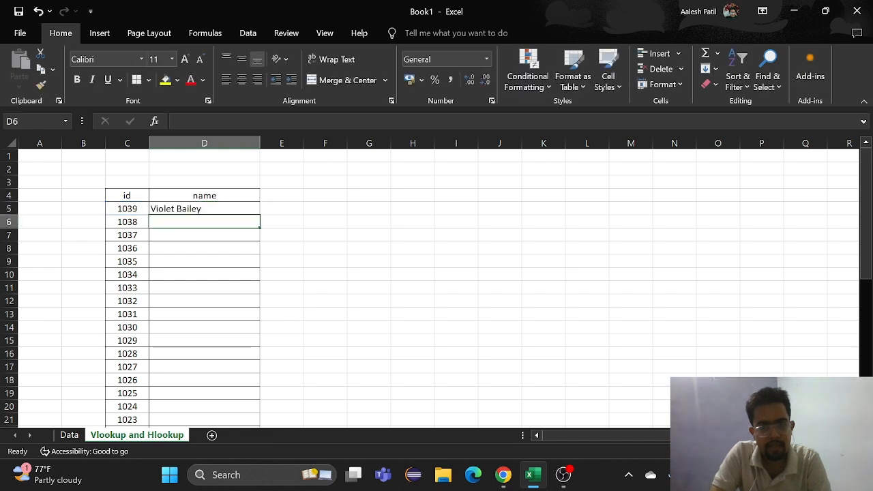
Step: Fill the VLOOKUP formula from D5 down the name column to the last id and check the filled rows
click(232, 209)
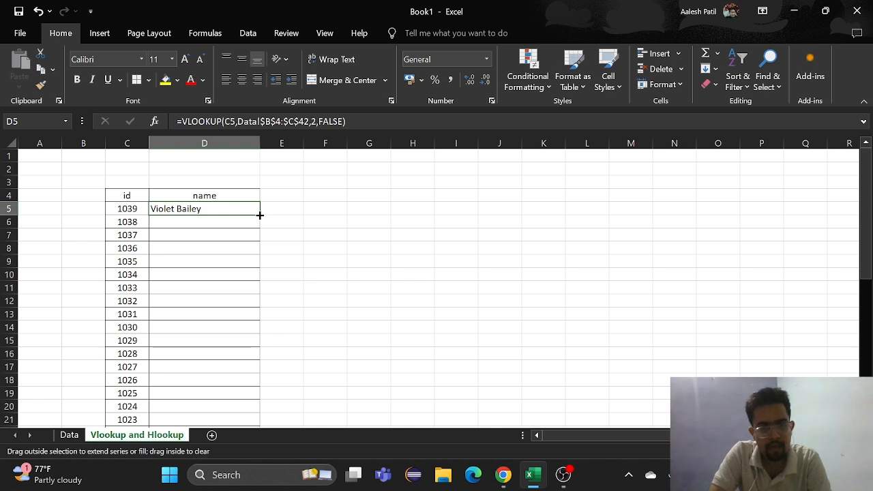
double_click(260, 215)
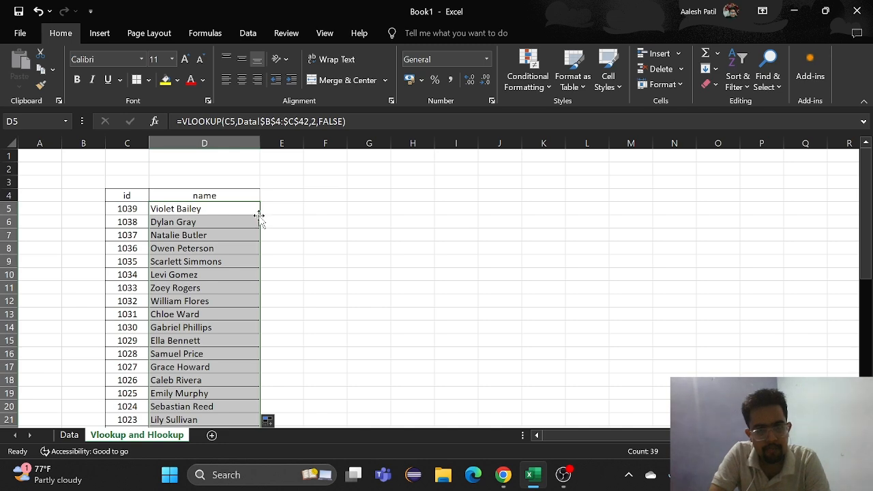
scroll(310, 226, down, 16)
scroll(311, 226, up, 9)
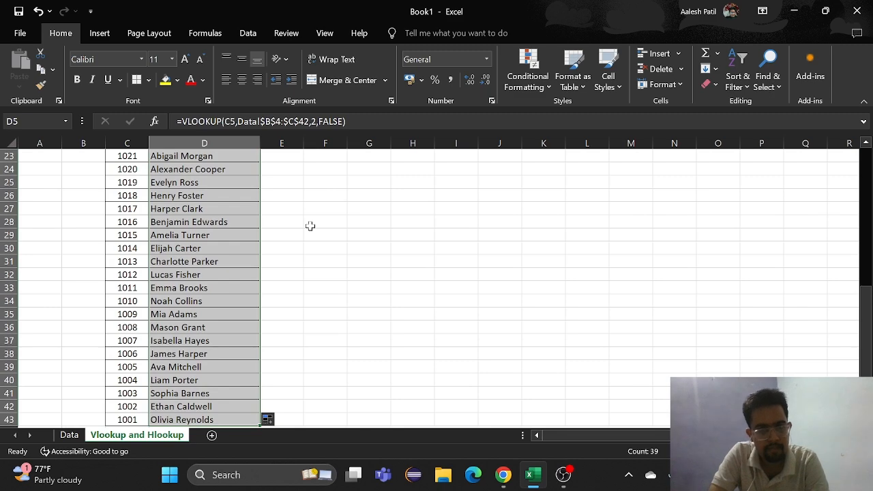
scroll(310, 226, up, 7)
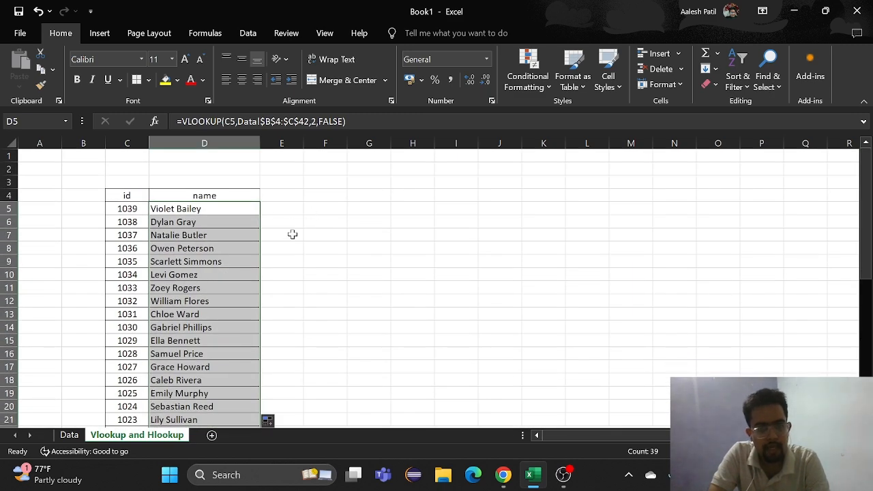
Step: Label a new horizontal table beside the vertical one with "id" in G6 and "name" in G7
click(372, 222)
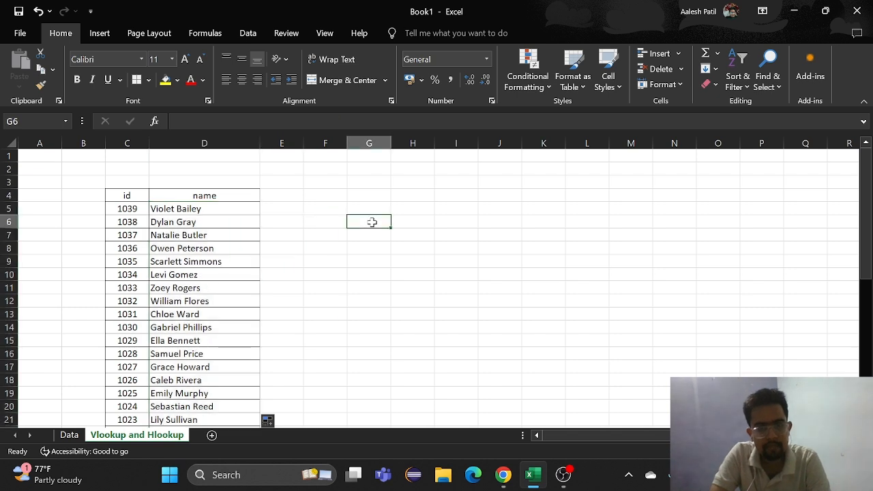
text(id)
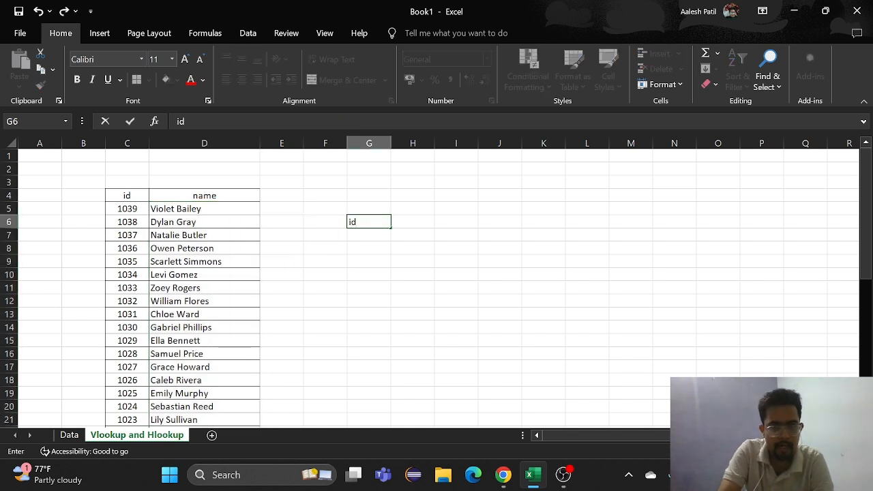
click(369, 237)
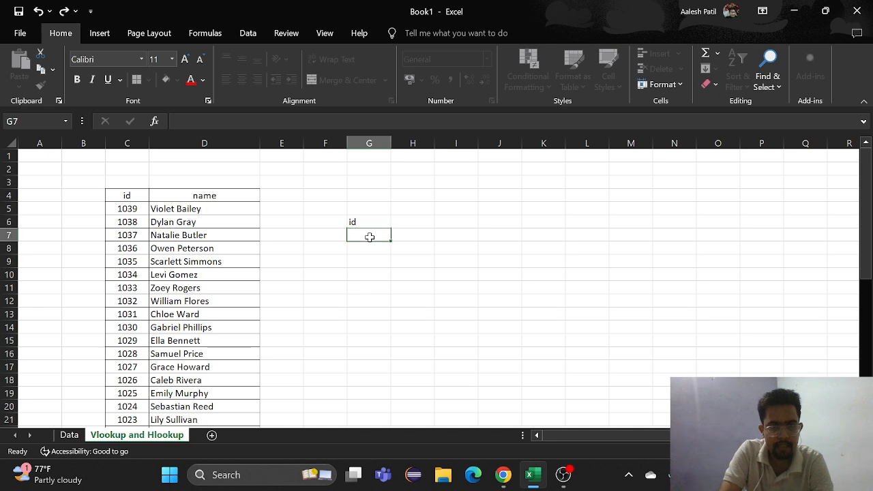
text(name)
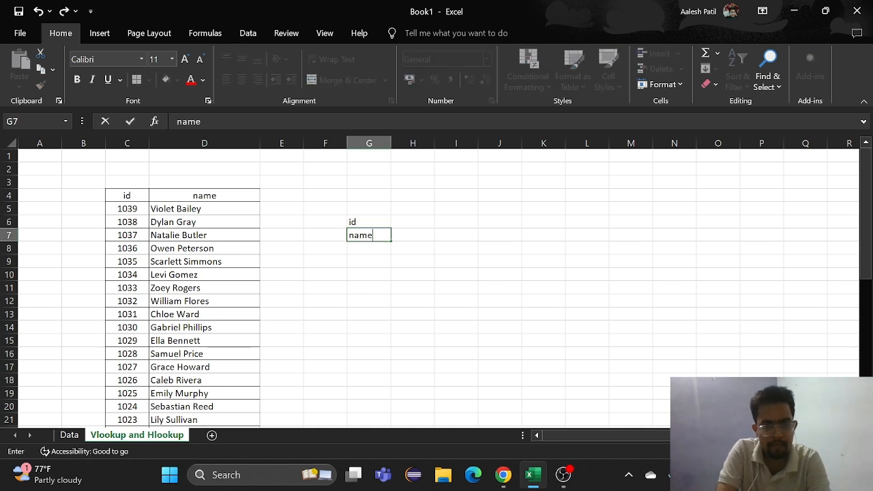
click(405, 225)
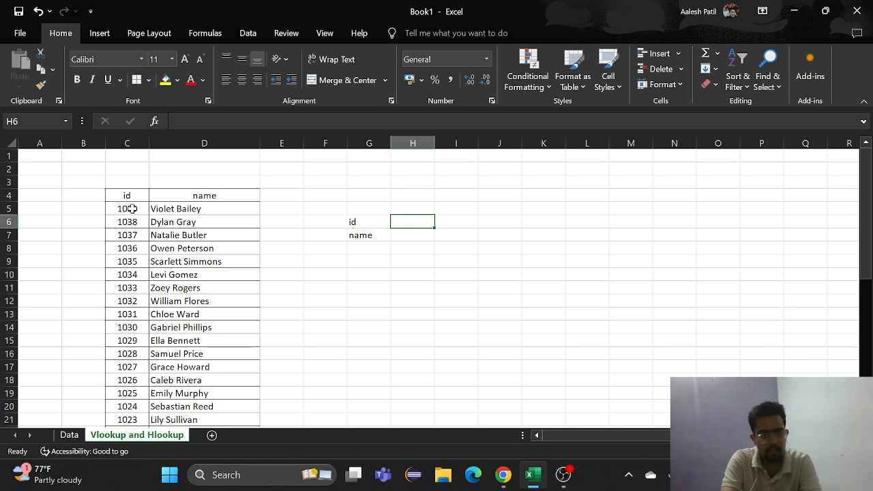
Step: Copy the ids in C5:C43 and paste them transposed into row 6, starting at H6
drag(131, 209, 144, 404)
key(ctrl+c)
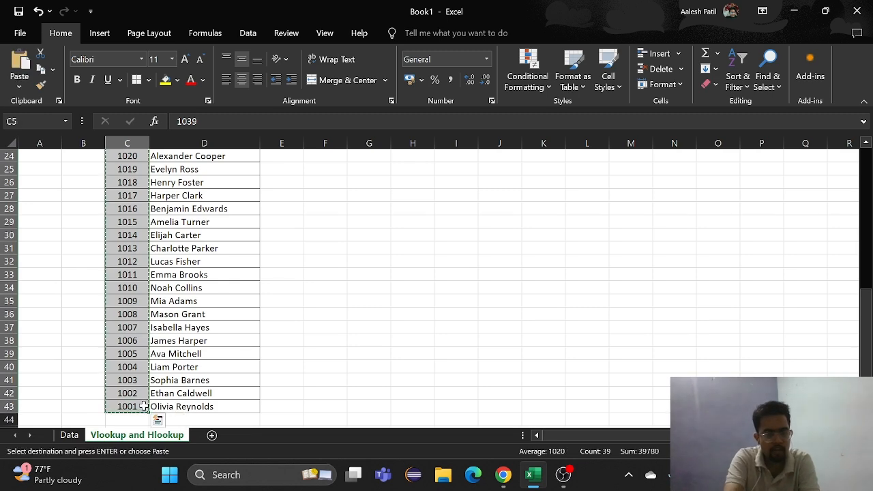
scroll(368, 316, up, 8)
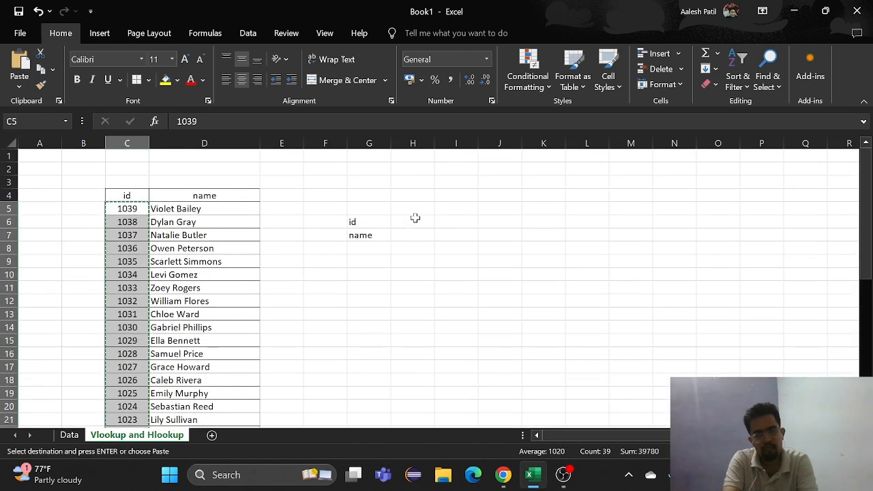
click(414, 219)
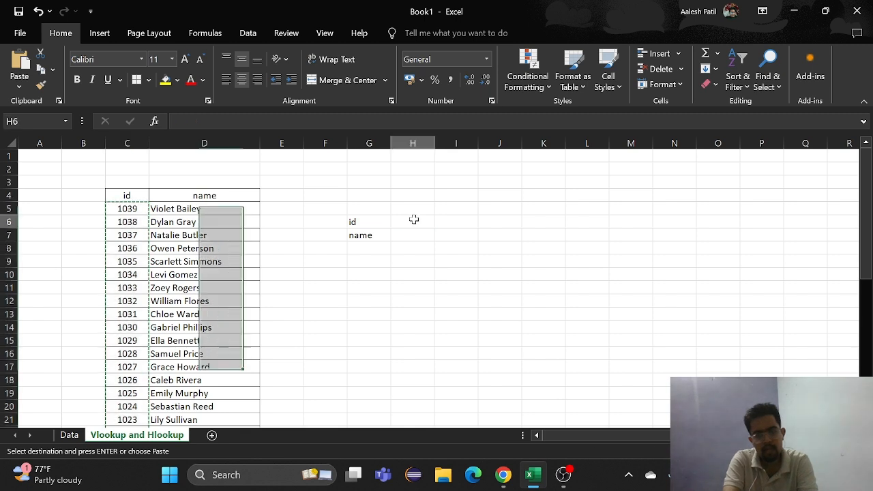
right_click(414, 219)
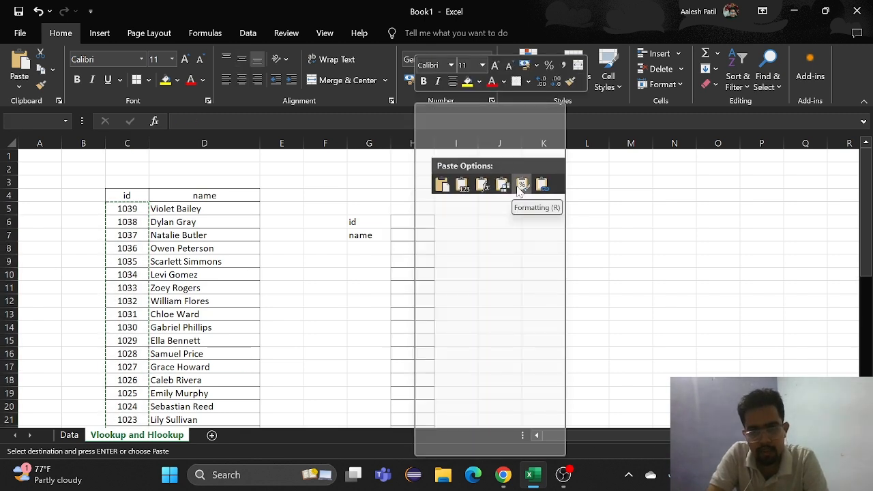
click(506, 187)
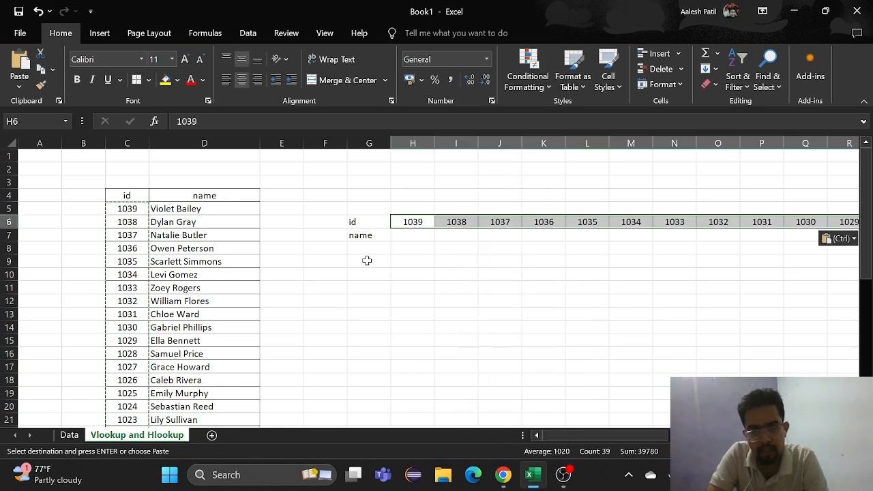
Step: Apply cell borders to both rows of the horizontal id and name table, range G6:AT7
click(363, 222)
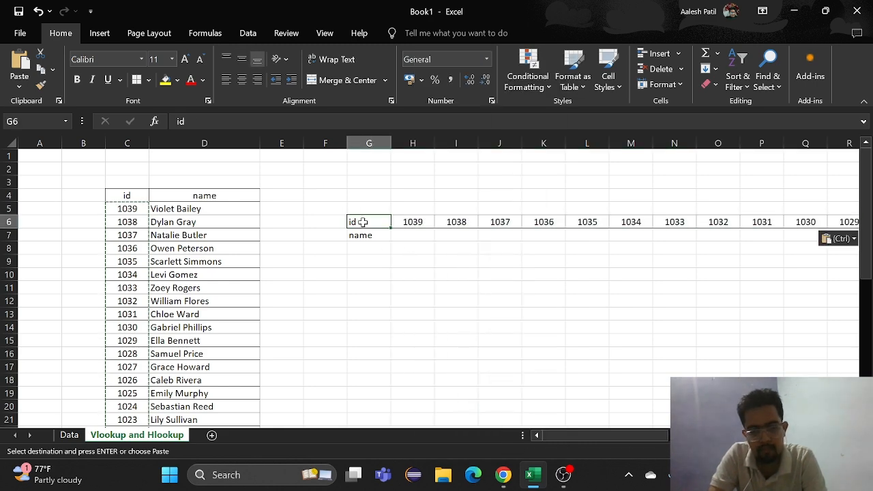
key(ctrl+shift+Right)
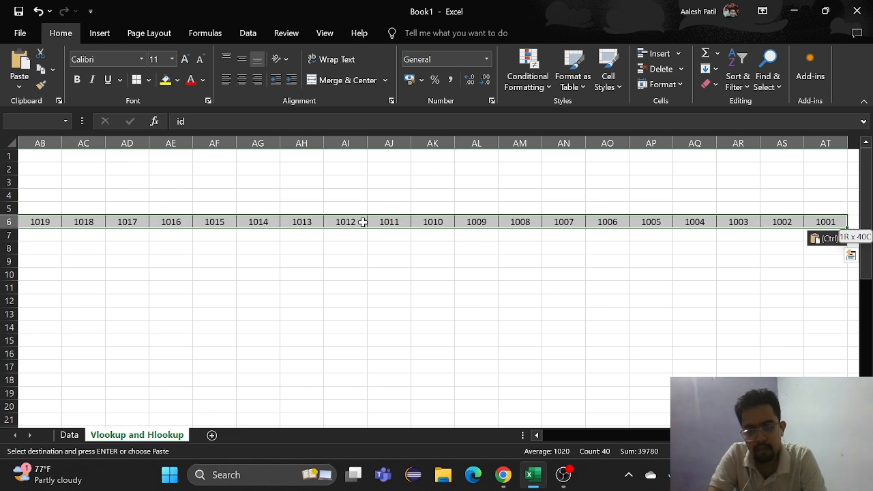
key(shift+Down)
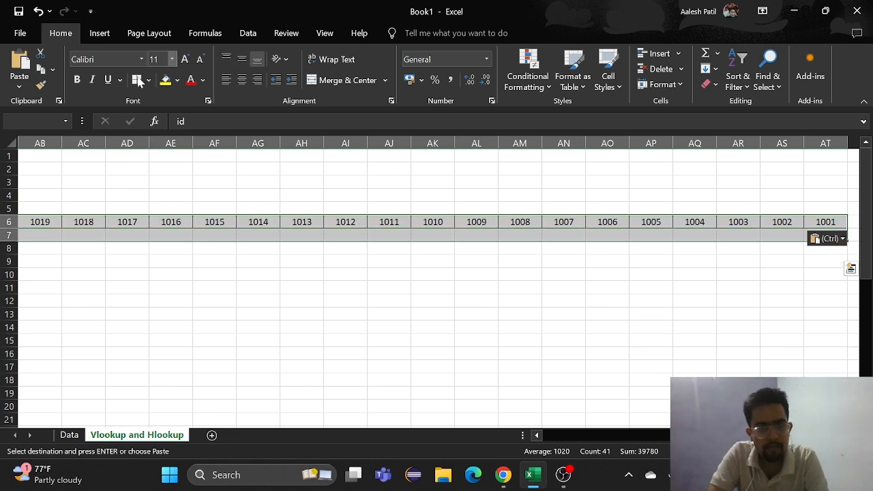
click(136, 83)
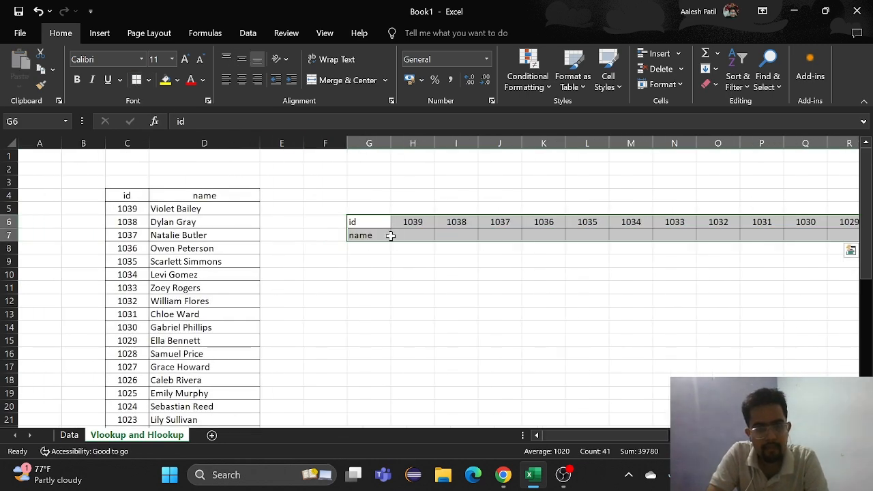
click(406, 267)
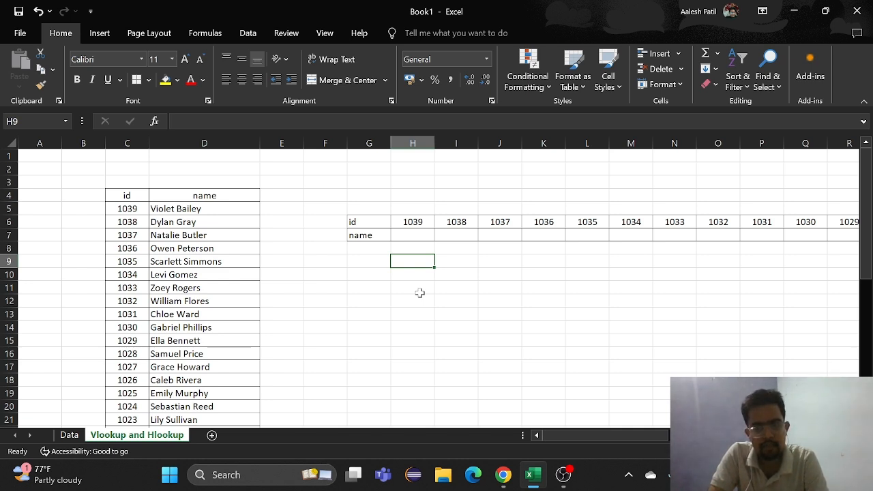
Step: Undo the horizontal table's borders, transposed ids and labels so G6:AT7 is empty again
key(ctrl+z)
key(ctrl+z)
key(ctrl+z)
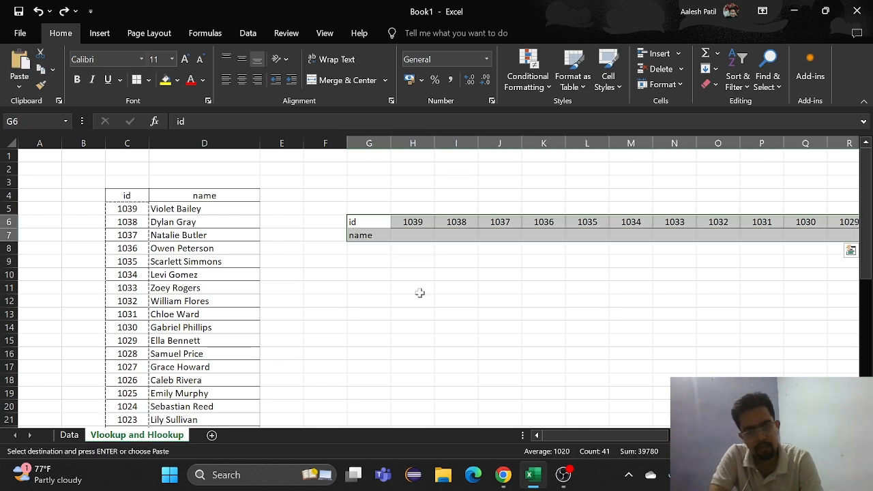
key(ctrl+z)
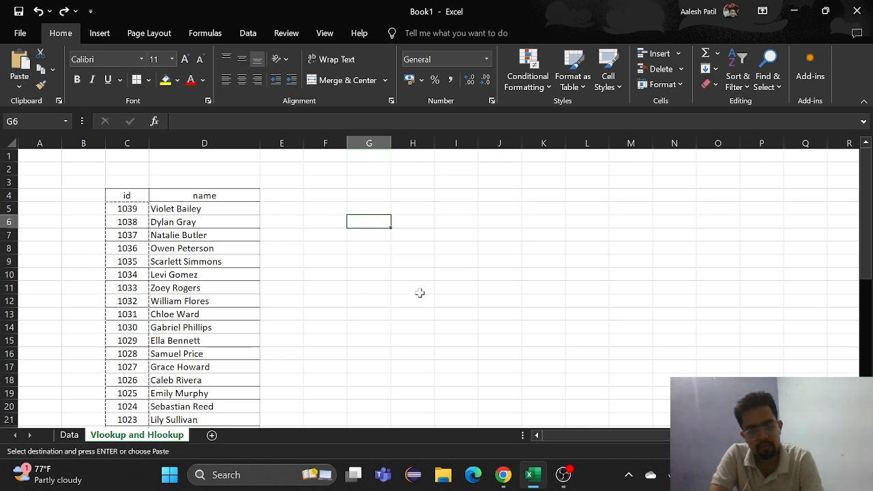
click(399, 224)
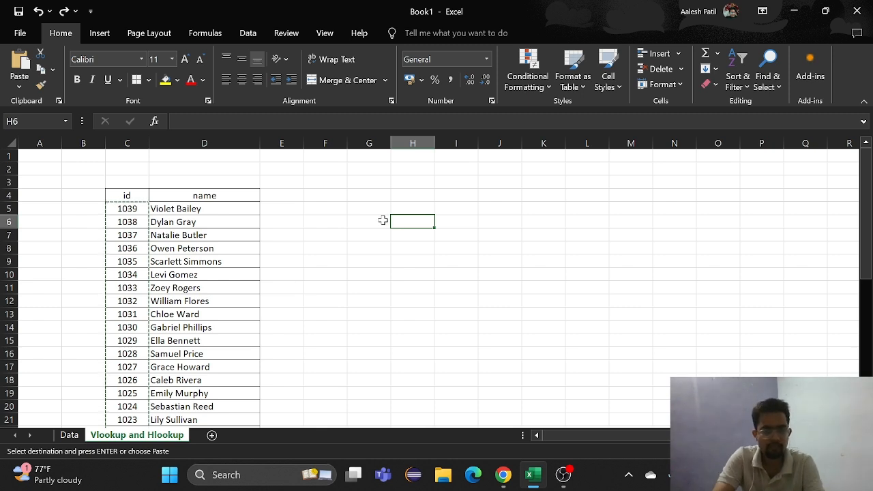
click(348, 234)
scroll(347, 233, down, 1)
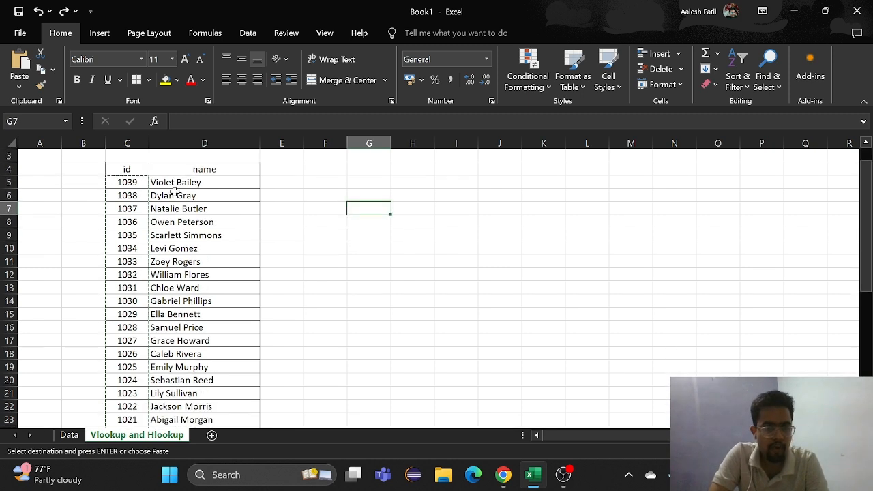
Step: Clear all VLOOKUP results from the name column, D5:D43, keeping the ids and borders
click(193, 183)
key(Escape)
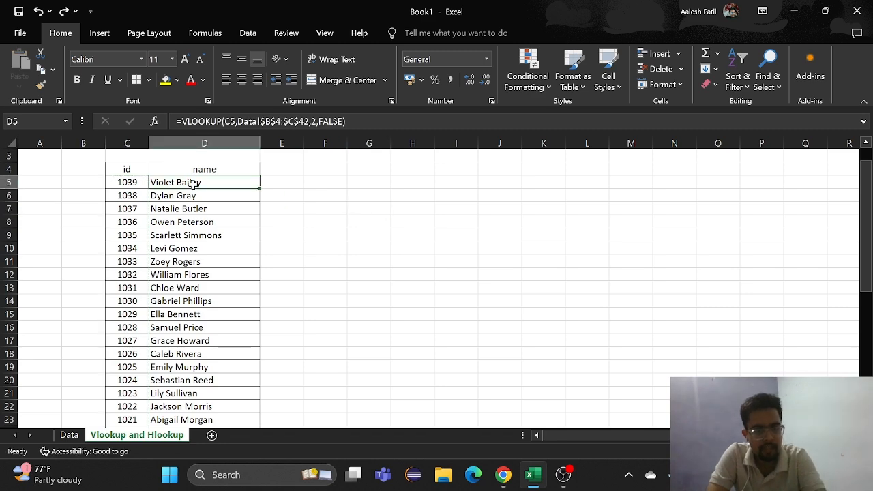
click(218, 246)
key(ctrl+shift+Down)
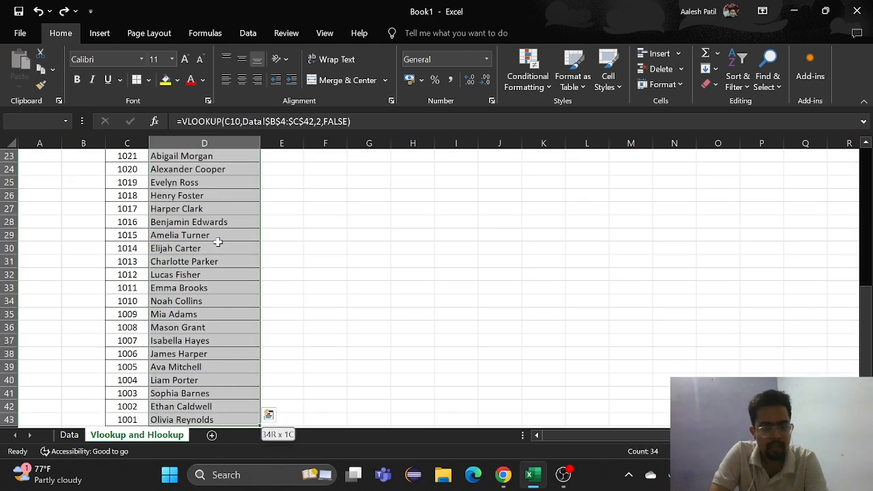
key(Delete)
scroll(219, 242, up, 7)
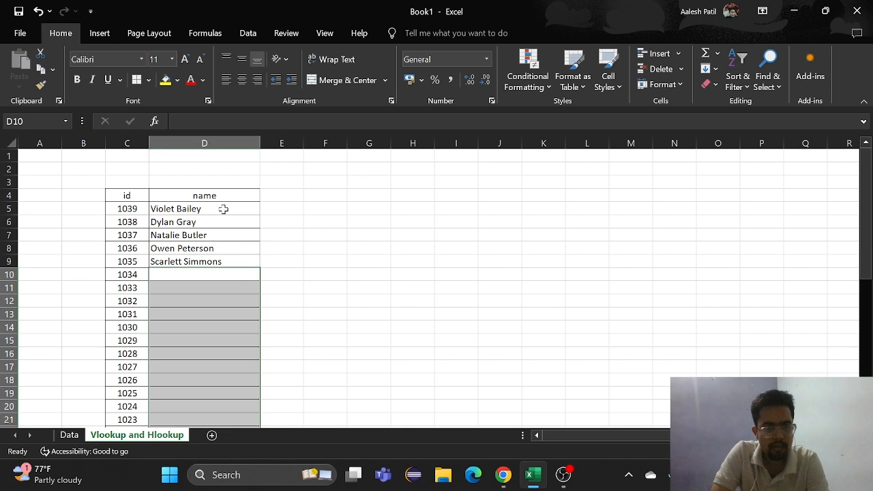
click(223, 209)
key(ctrl+shift+Down)
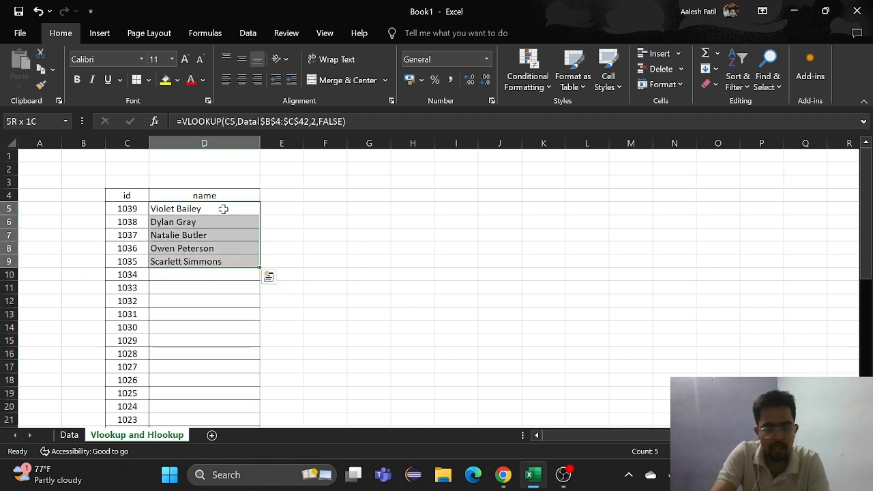
key(Delete)
click(436, 258)
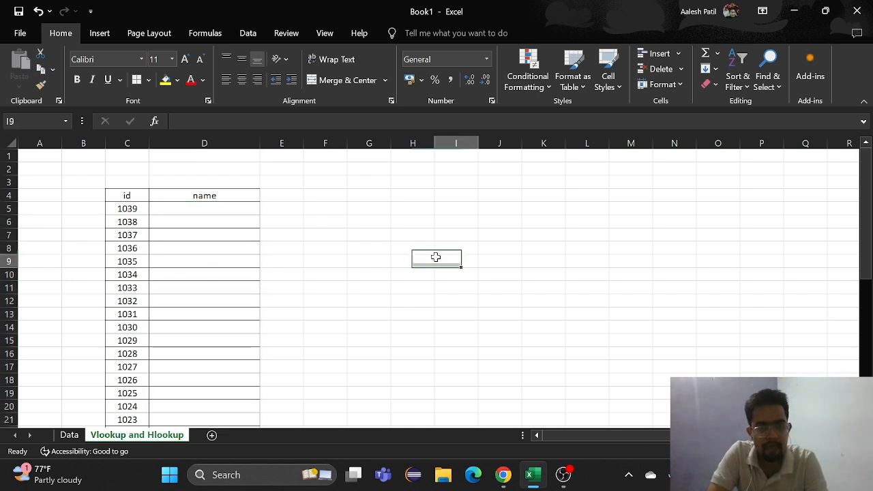
scroll(167, 232, down, 8)
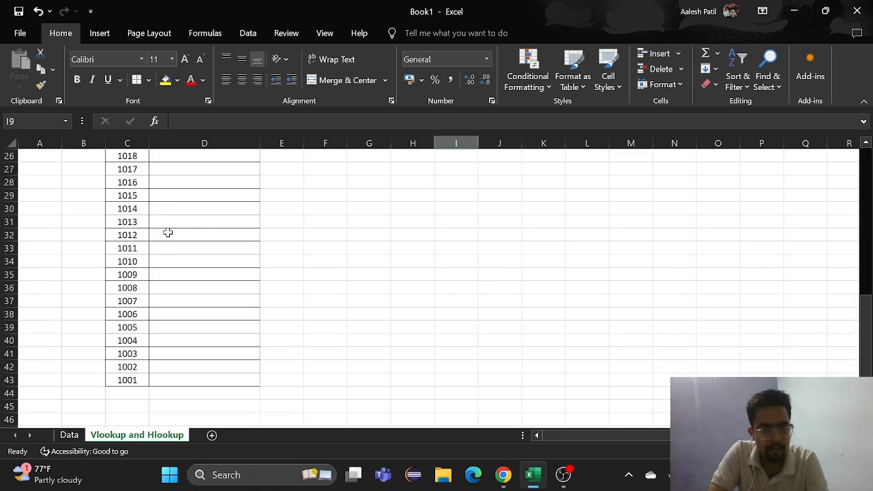
scroll(168, 233, up, 8)
Step: Examine the horizontal id and name table in rows 8 and 9 of the Data sheet
click(70, 436)
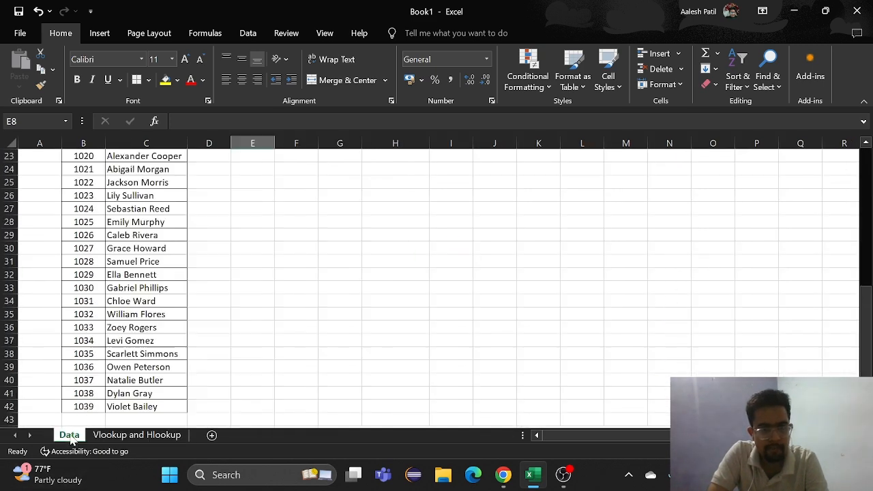
scroll(308, 275, up, 8)
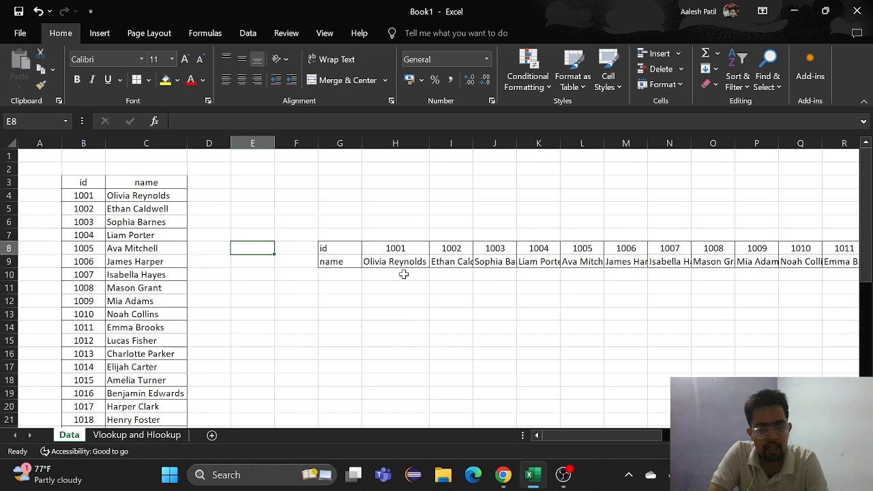
click(355, 329)
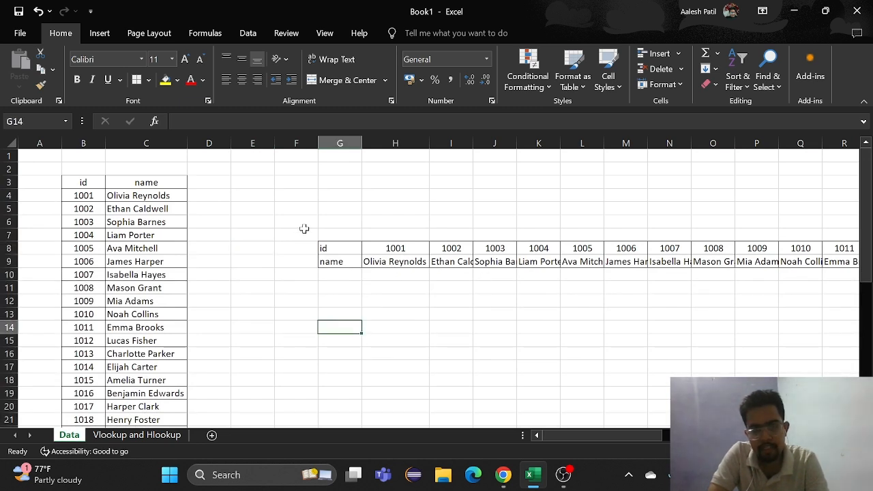
drag(305, 229, 799, 291)
click(550, 331)
scroll(550, 334, left, 10)
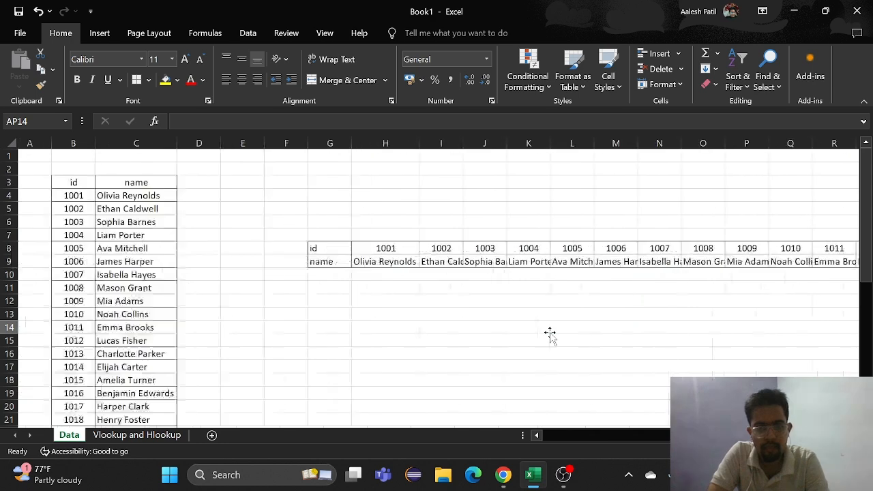
click(395, 303)
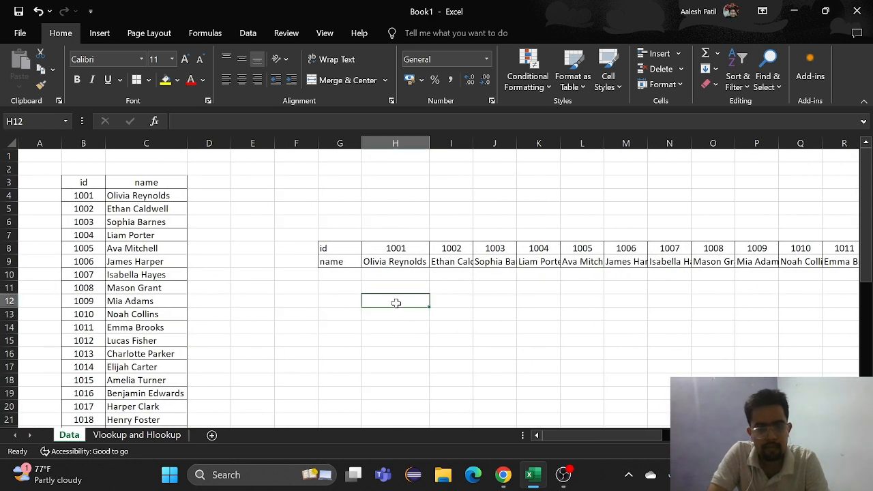
Step: Start an HLOOKUP formula in D5 of the Vlookup and Hlookup sheet with C5 as the lookup value
click(149, 440)
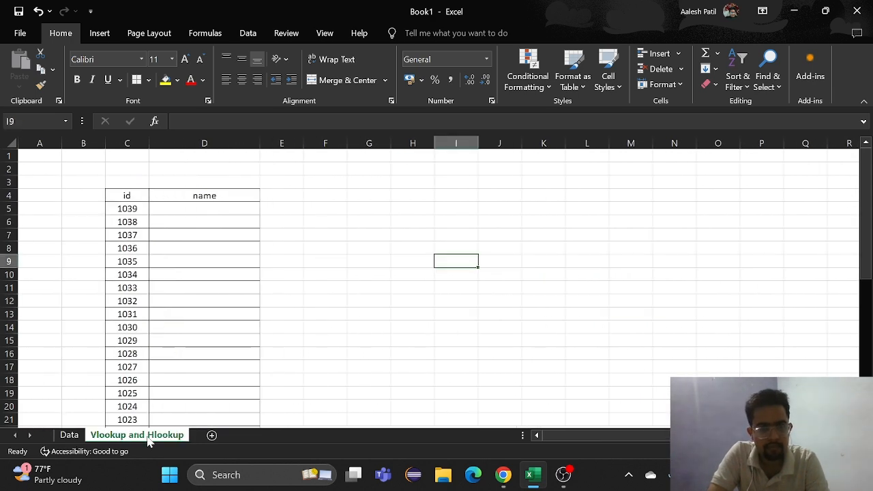
click(180, 211)
text(=)
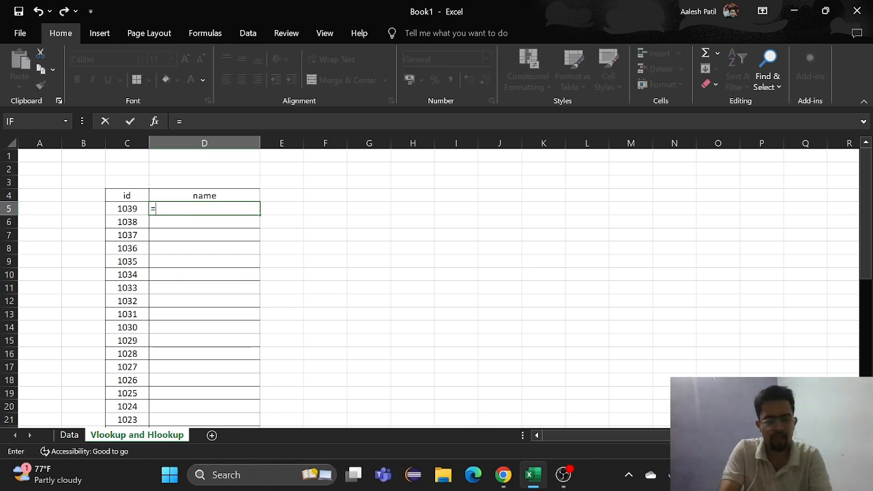
text(h)
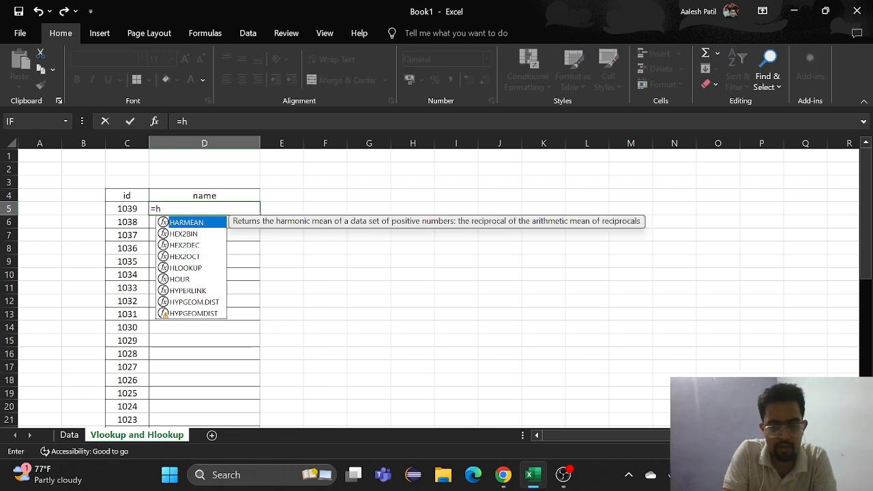
text(loo)
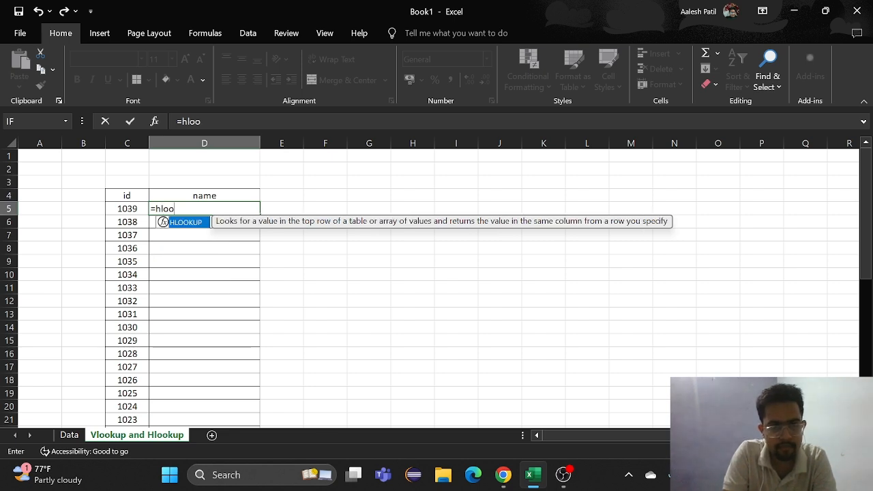
key(Return)
click(205, 209)
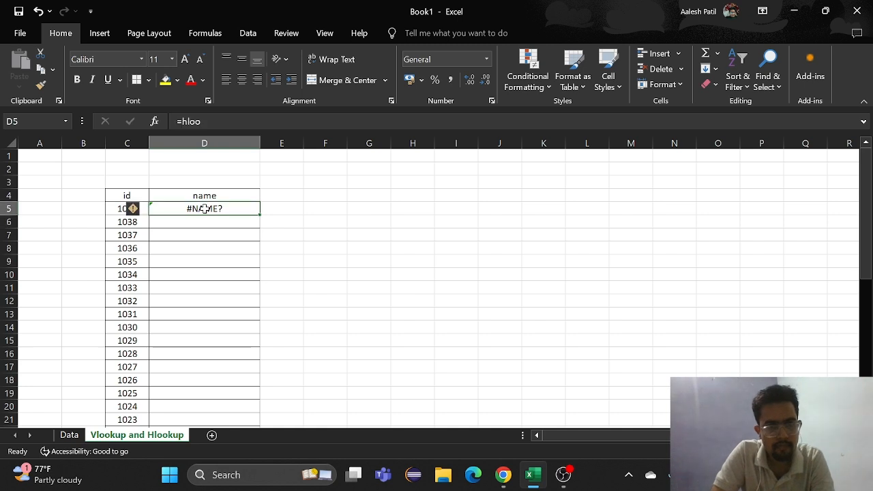
key(F2)
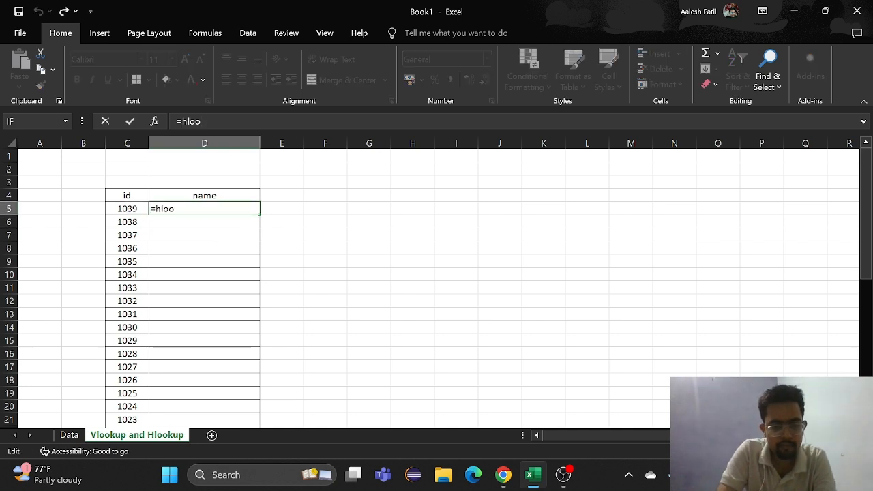
text(kup()
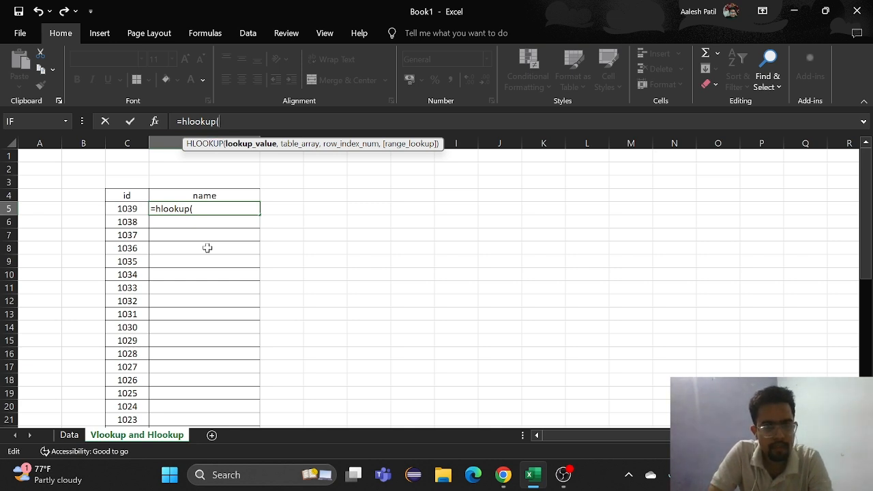
click(141, 212)
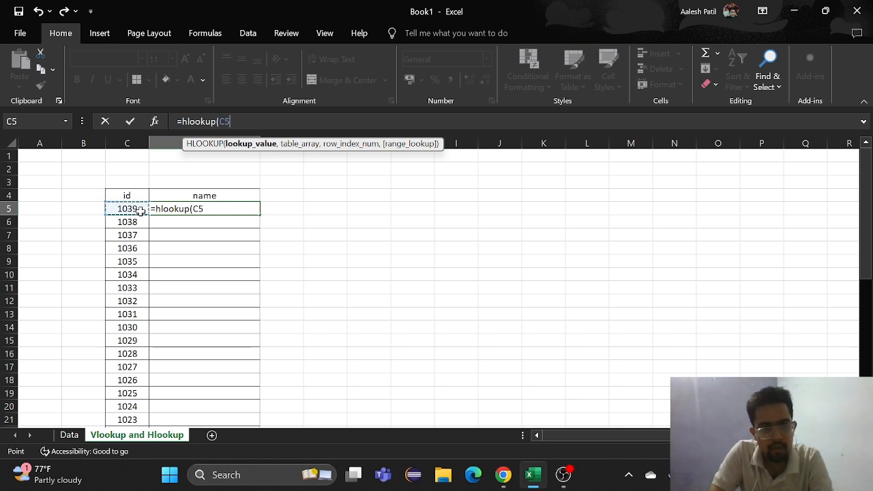
text(,)
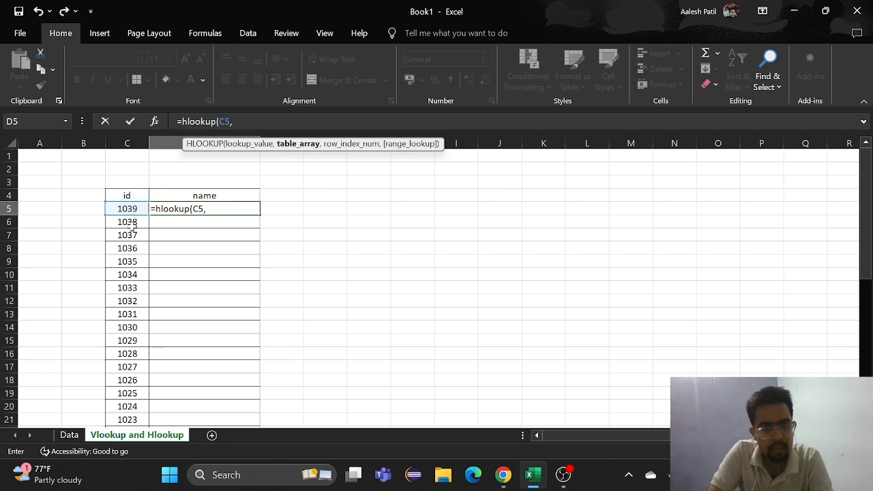
Step: Complete the D5 HLOOKUP formula with table array Data!H8:AT9, row index 2 and range lookup 0
click(70, 437)
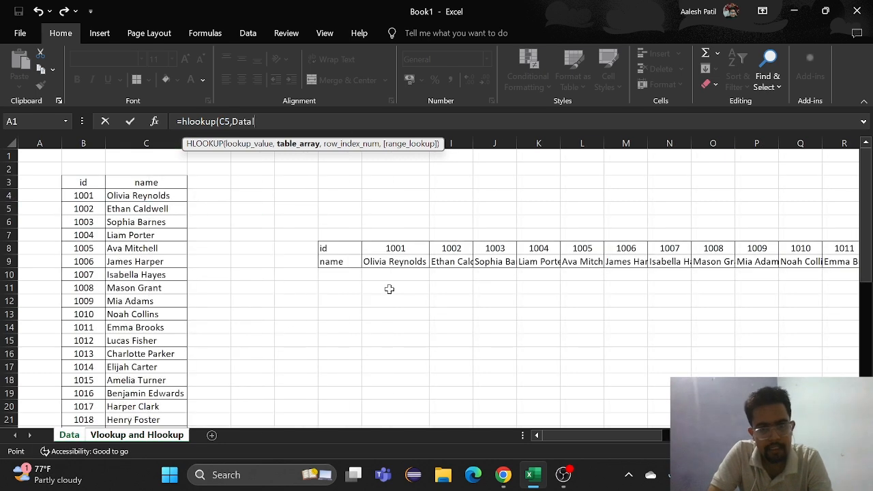
click(397, 249)
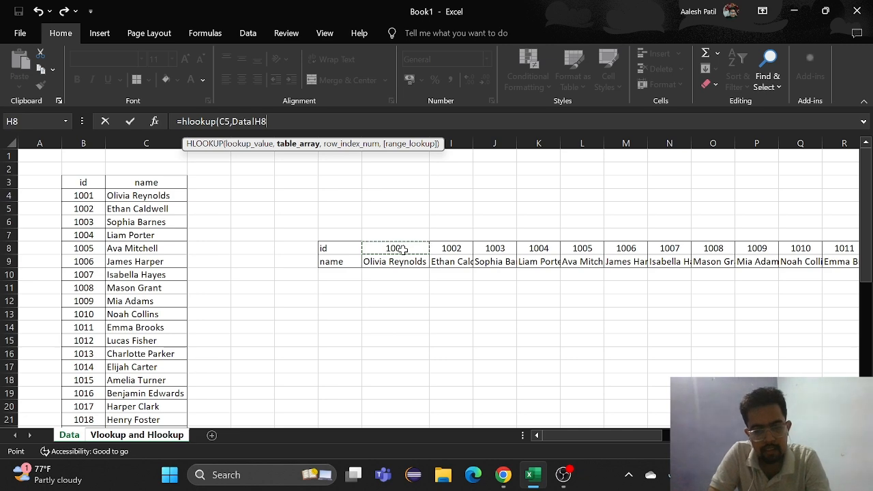
key(shift+Down)
key(ctrl+shift+Right)
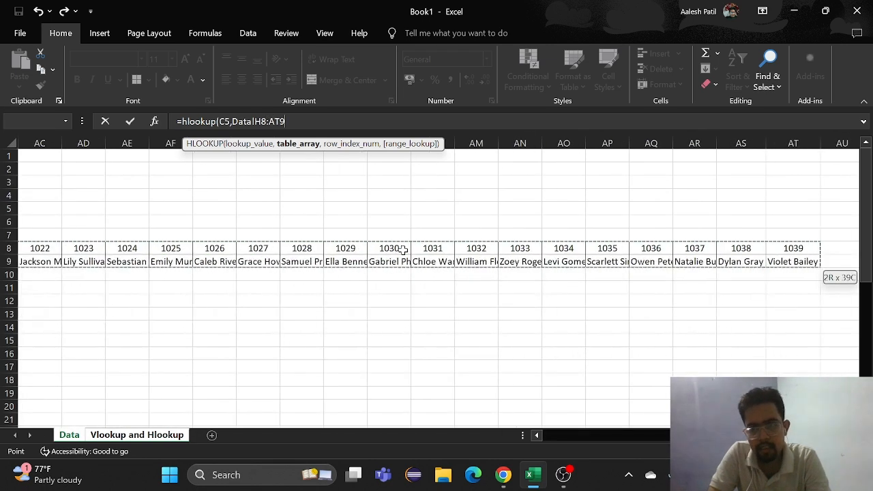
text(,)
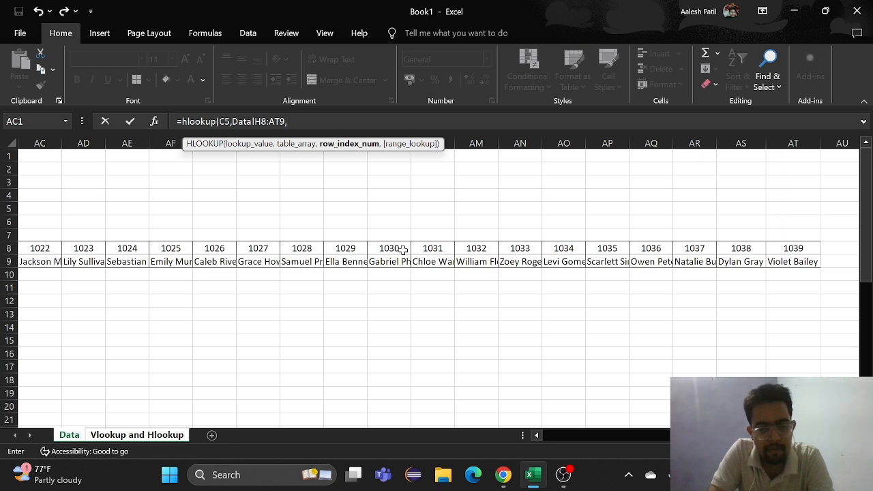
text(2,)
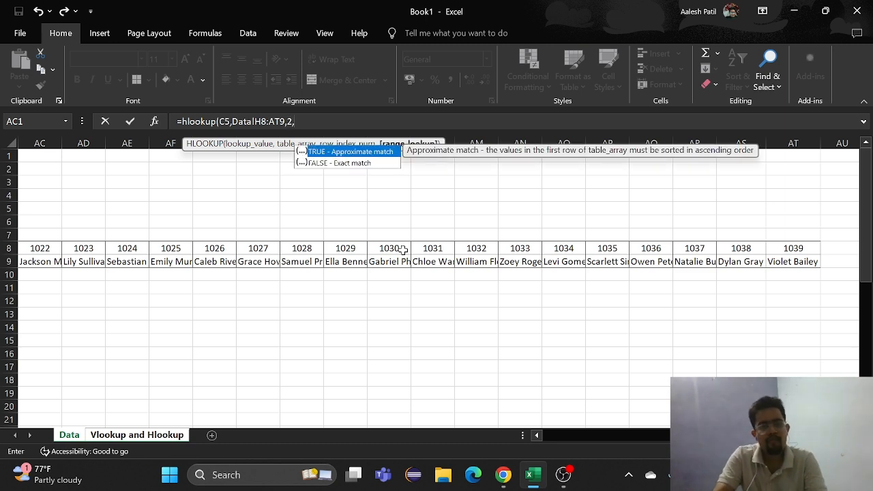
text(0))
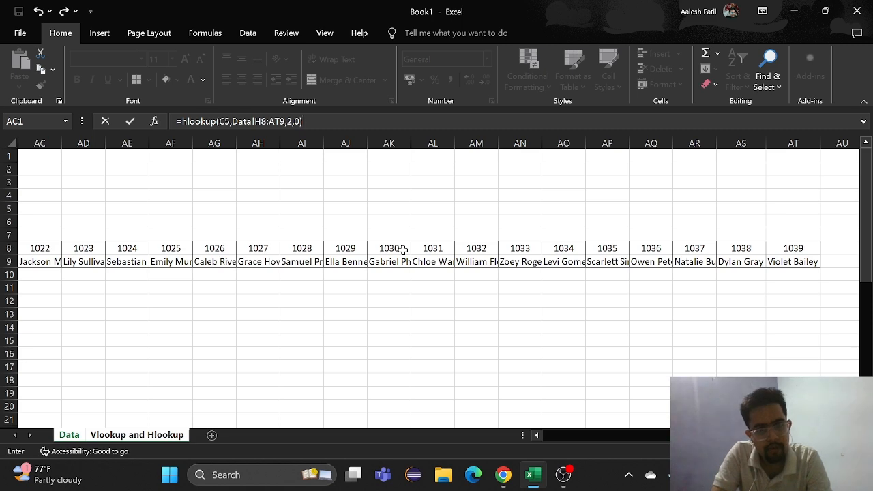
key(Return)
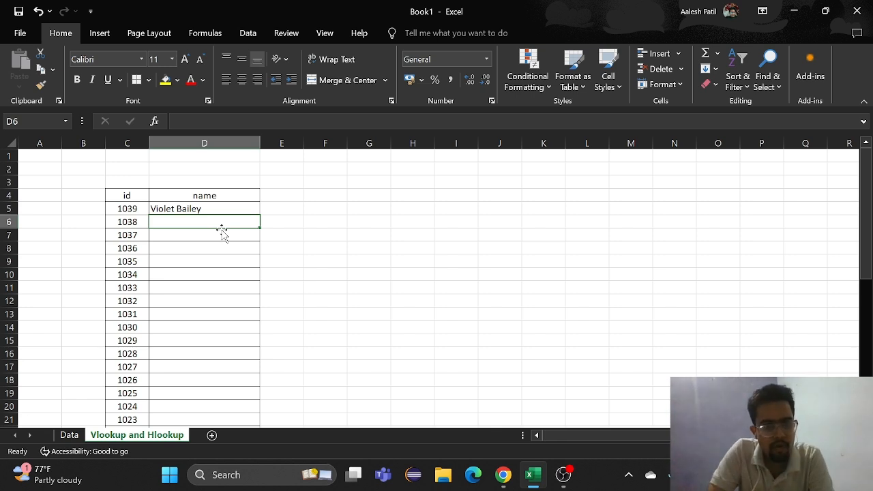
Step: Make the start of the table array in the D5 HLOOKUP formula absolute, as Data!$H$8
click(232, 208)
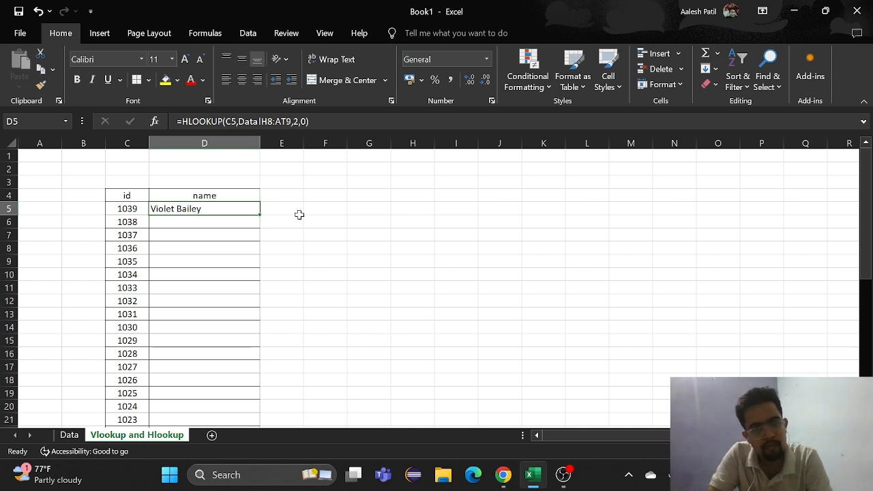
click(259, 121)
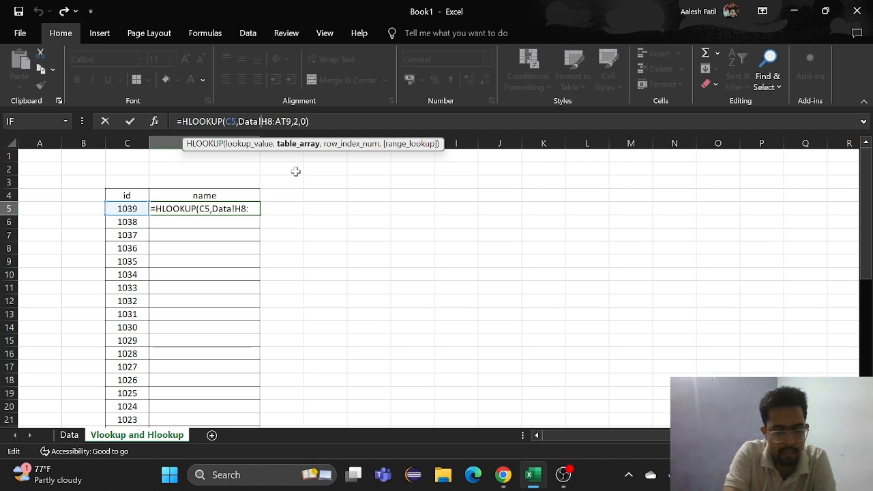
text($)
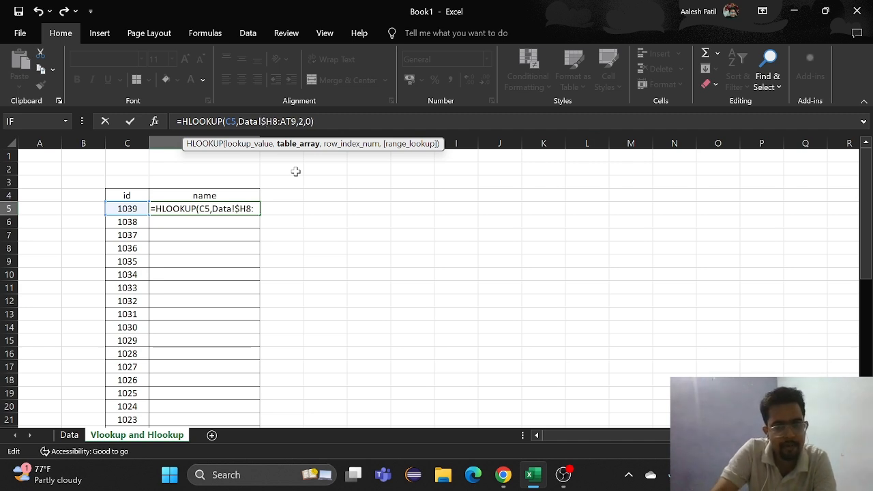
key(Right)
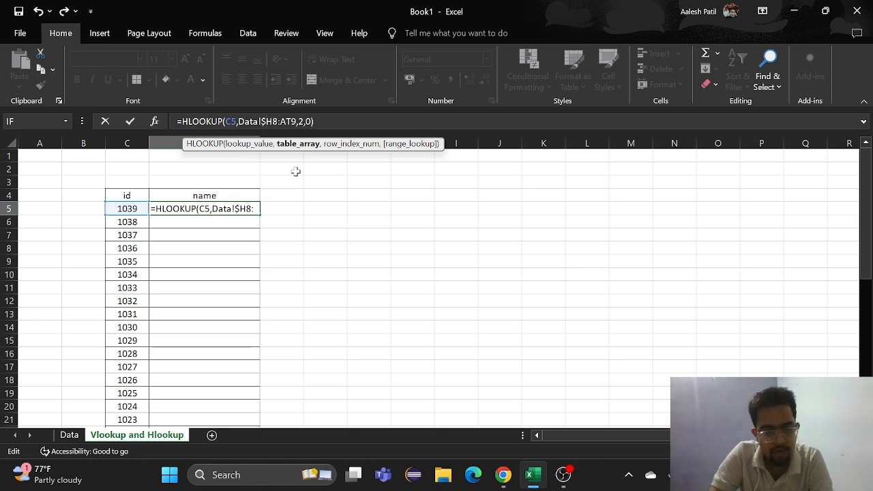
text($)
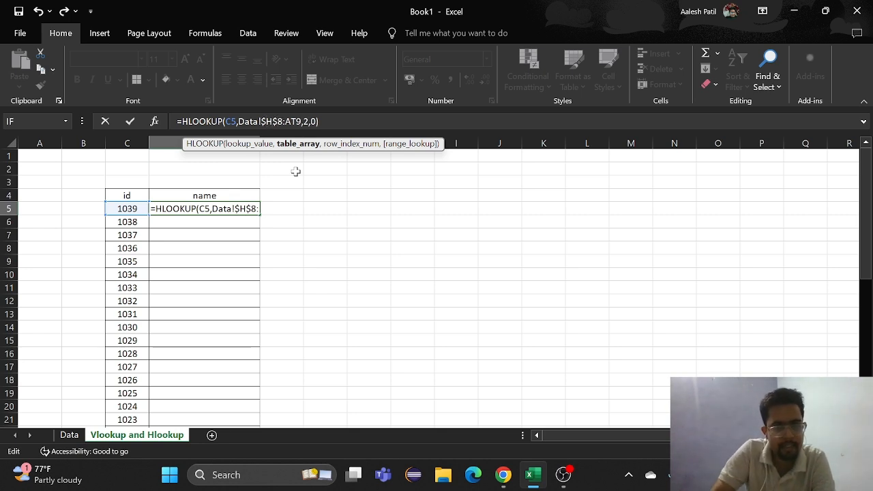
Step: Make the end of the table array absolute as $AT$9 and commit the D5 HLOOKUP formula
key(Right)
key(Right)
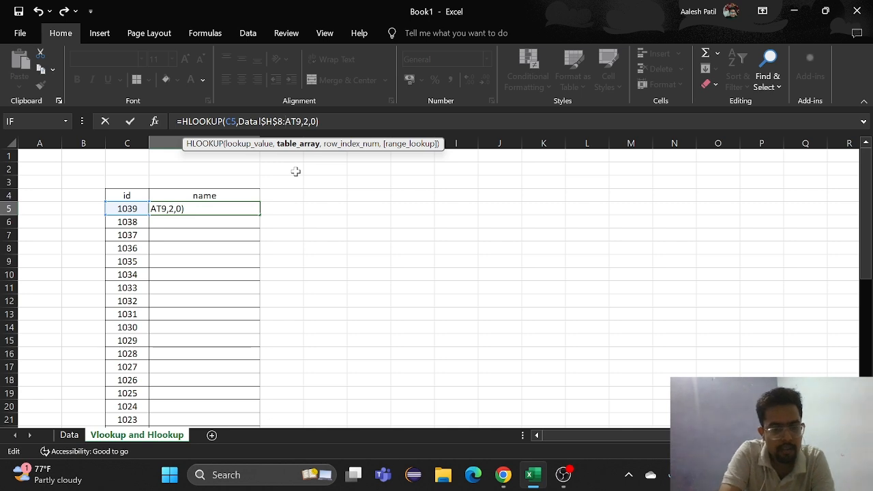
text($)
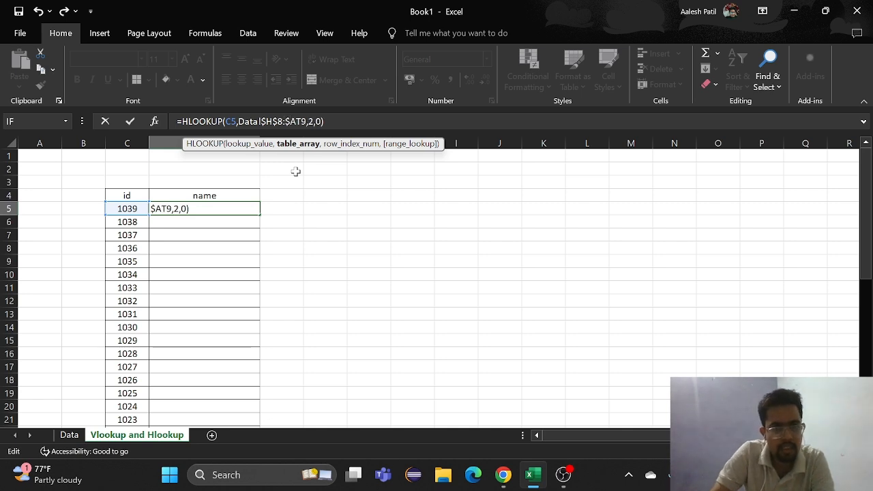
key(Right)
key(Right)
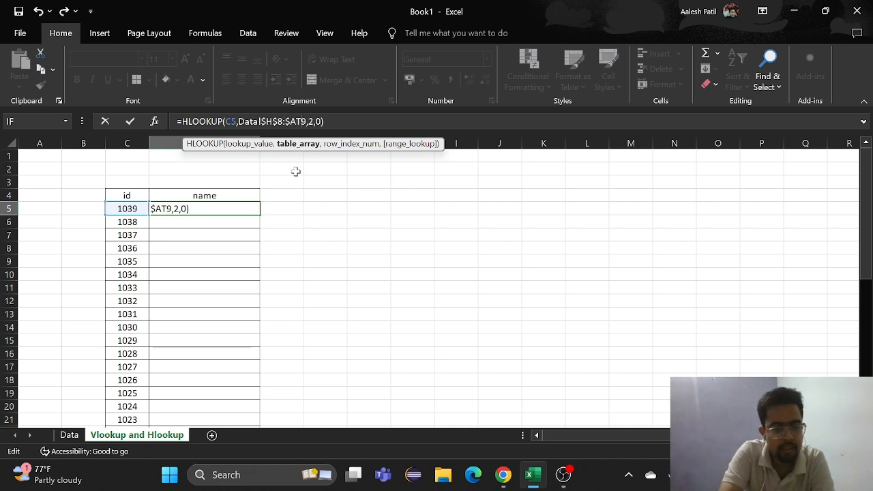
text($)
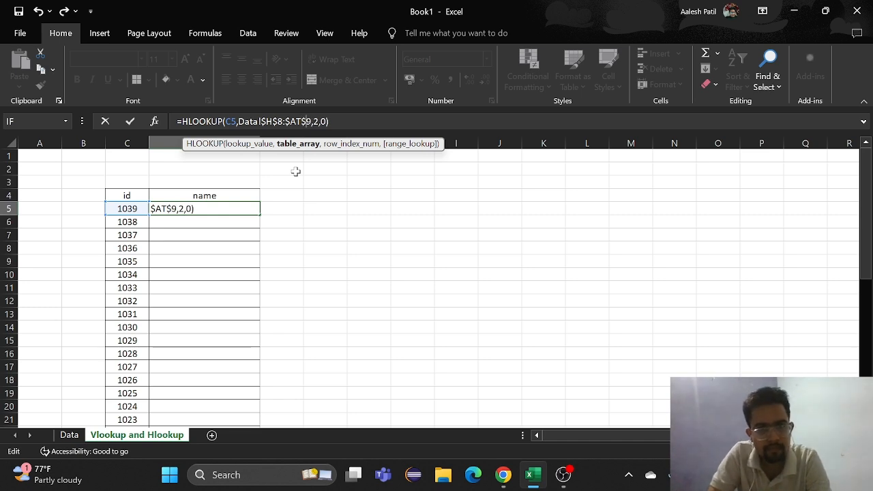
key(Right)
key(Right)
key(Right)
key(Right)
key(Right)
key(Right)
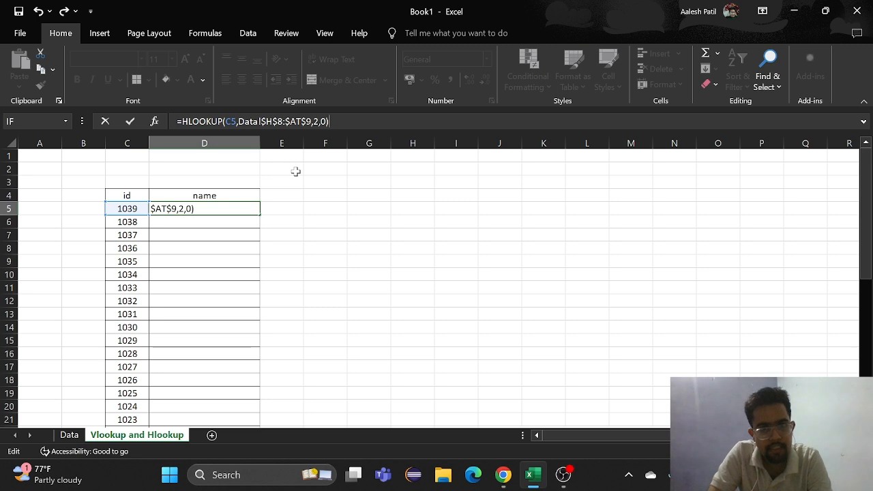
key(ctrl+Return)
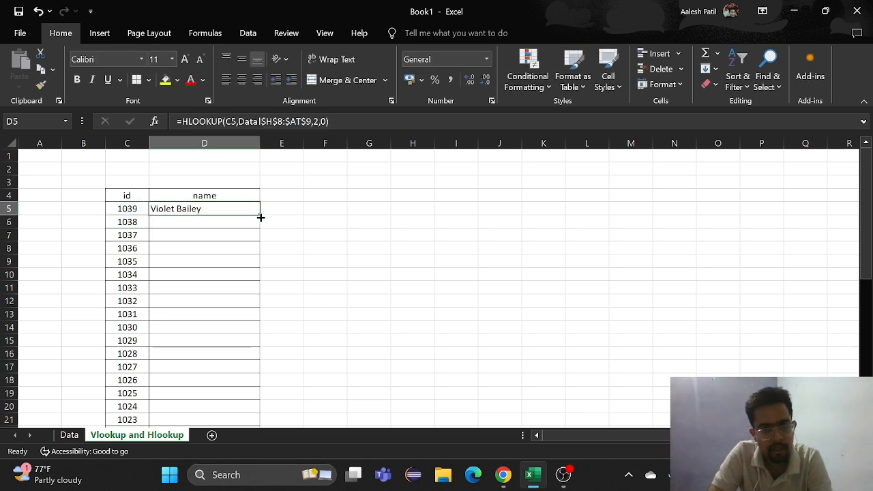
Step: Fill the HLOOKUP formula from D5 down the name column to D43
double_click(260, 216)
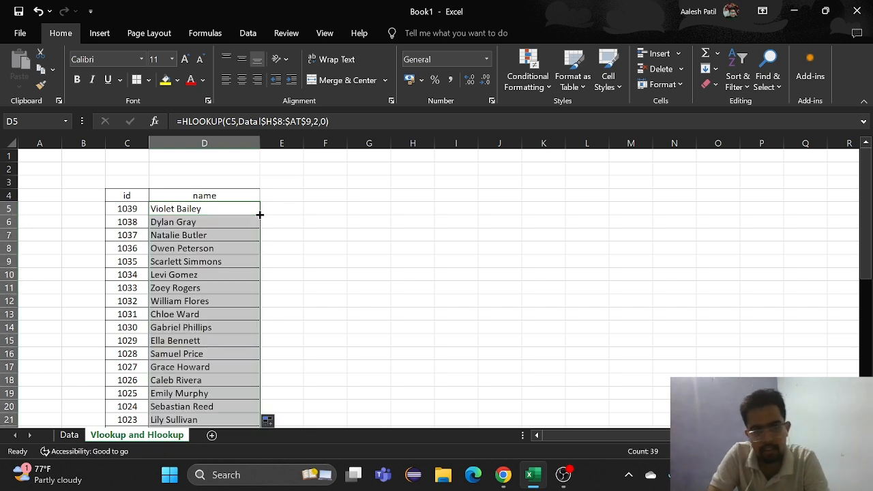
scroll(259, 215, down, 8)
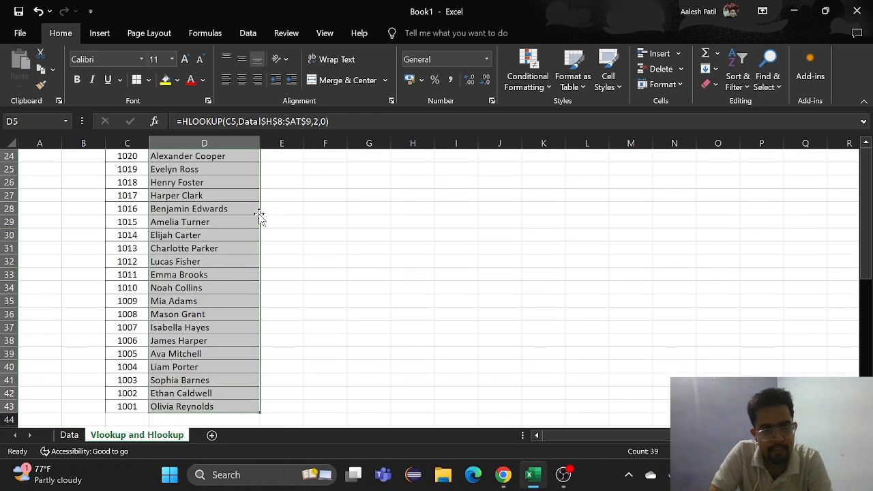
scroll(386, 260, down, 2)
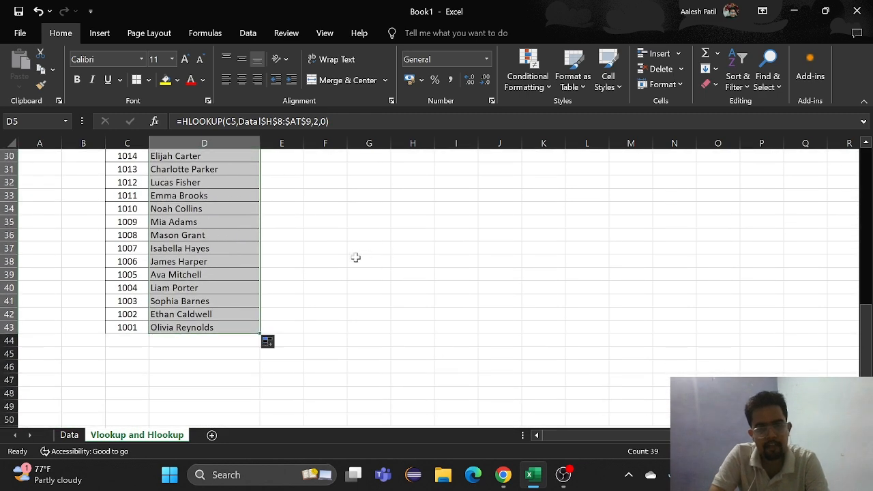
scroll(356, 257, up, 10)
Step: Check the filled name column on the Vlookup and Hlookup sheet against the Data sheet's horizontal table
click(69, 434)
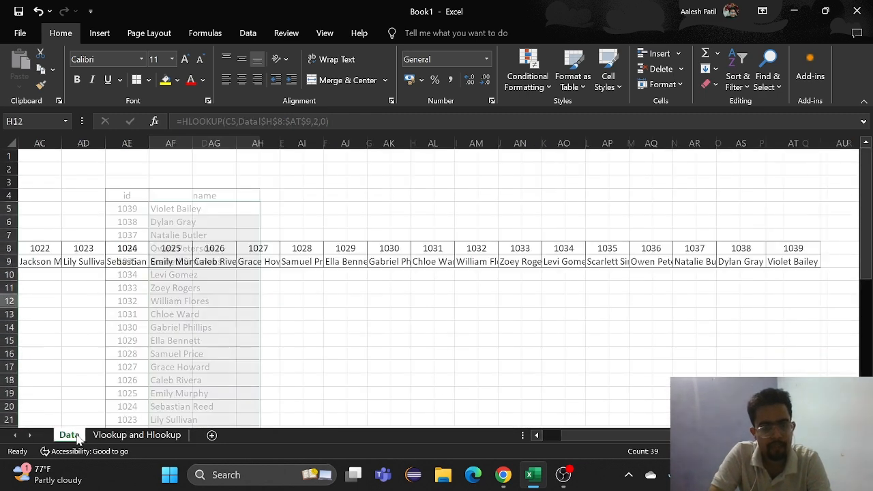
click(95, 437)
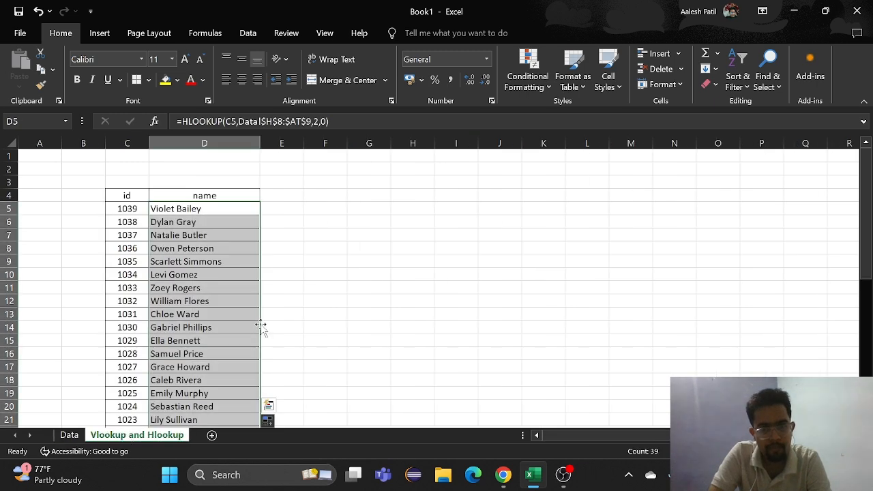
click(423, 261)
scroll(423, 261, down, 3)
scroll(423, 261, up, 3)
scroll(423, 261, down, 2)
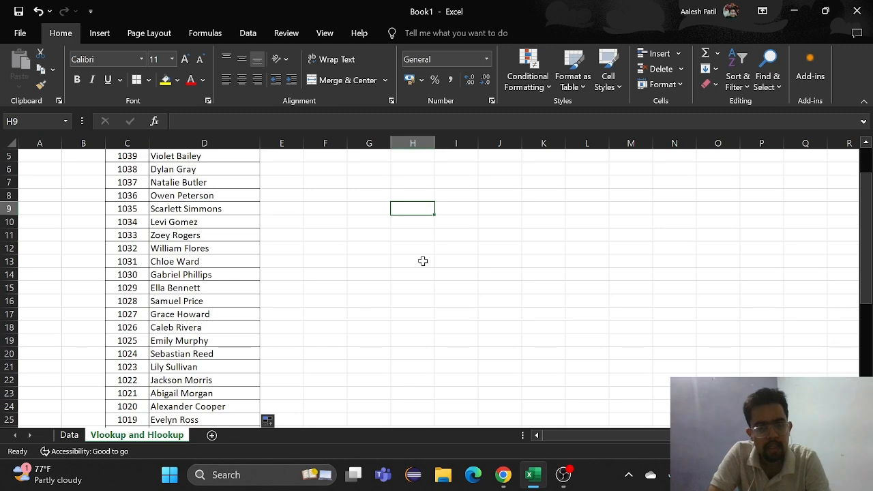
scroll(423, 261, up, 2)
click(408, 193)
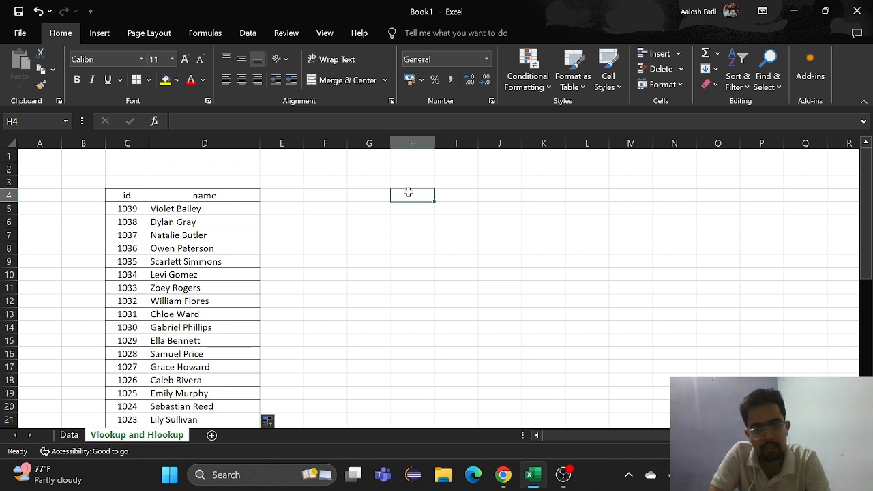
click(410, 236)
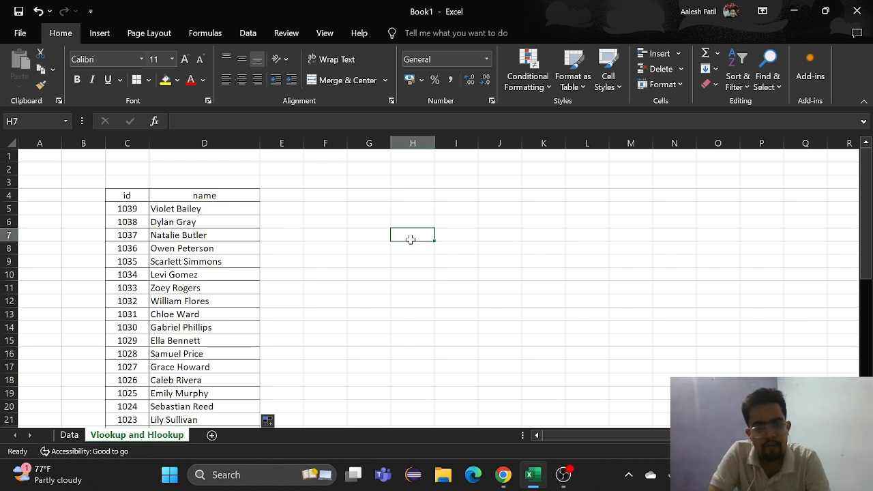
click(419, 197)
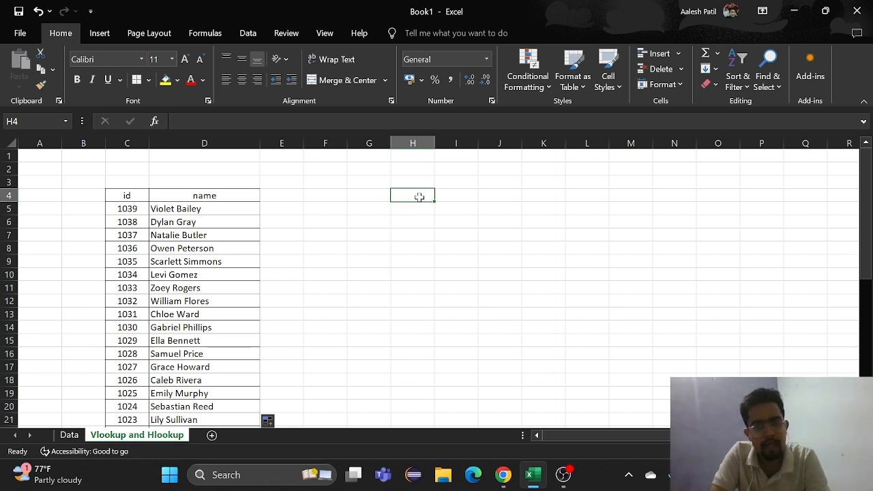
click(374, 197)
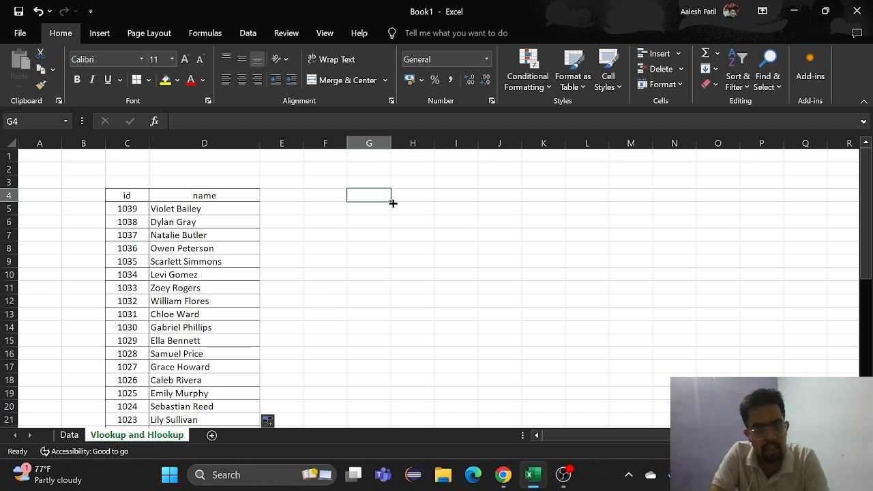
click(380, 211)
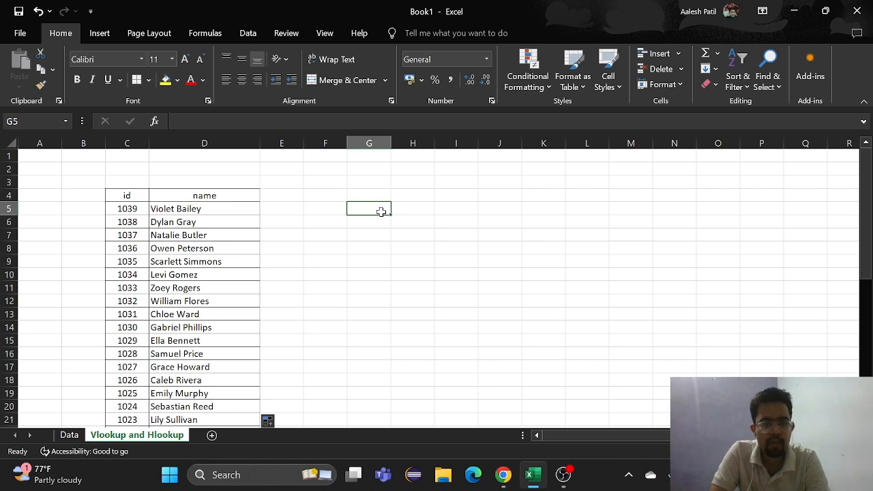
Step: Examine the vertical and horizontal id and name tables together on the Data sheet
click(66, 436)
scroll(340, 298, left, 10)
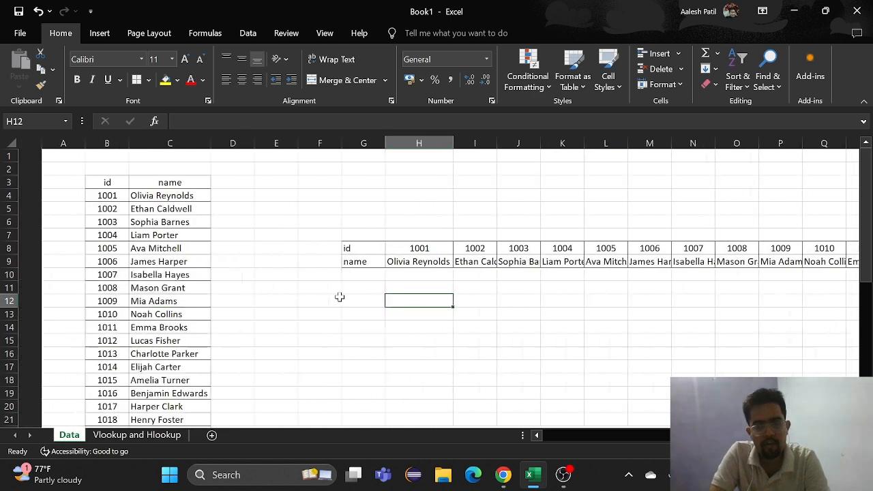
scroll(339, 298, down, 3)
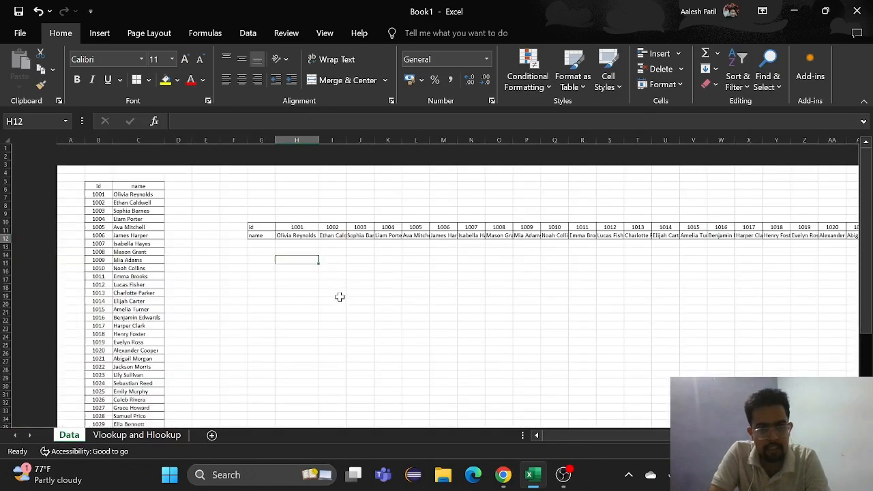
scroll(339, 297, down, 2)
scroll(339, 298, up, 3)
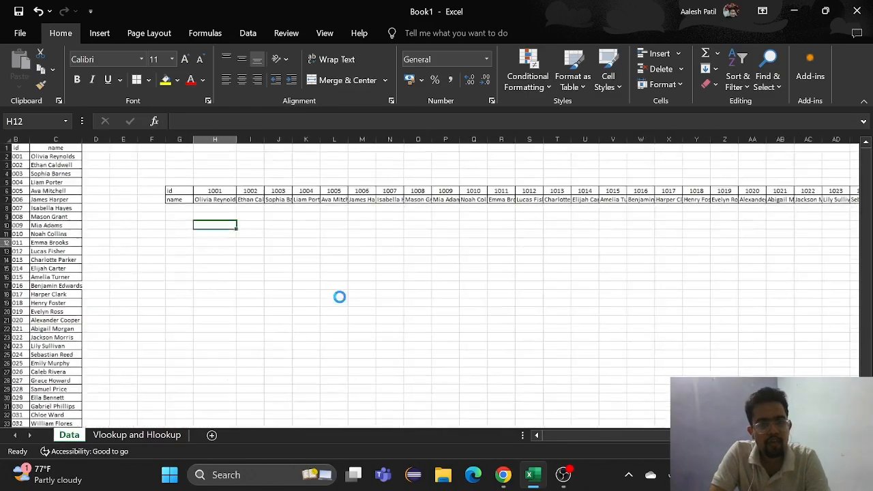